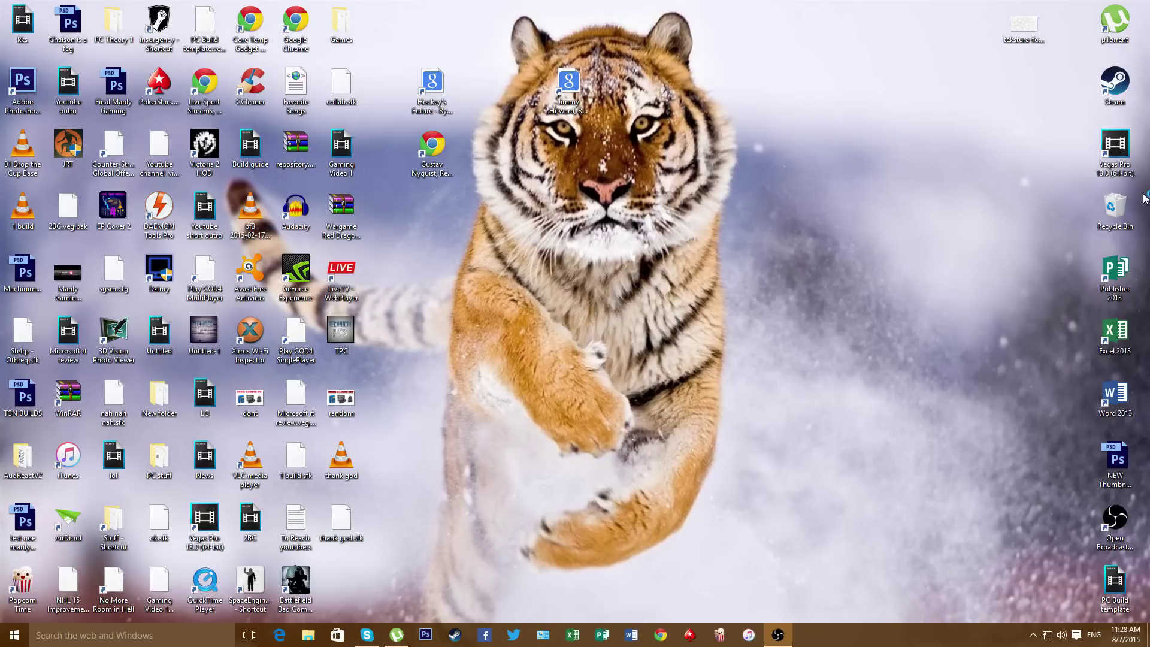
# Step: Allow EnMixCPL.exe to run and drag the Vegas Pro shortcut leftward toward the desktop center
pyautogui.moveTo(1106, 153); pyautogui.dragTo(878, 215)
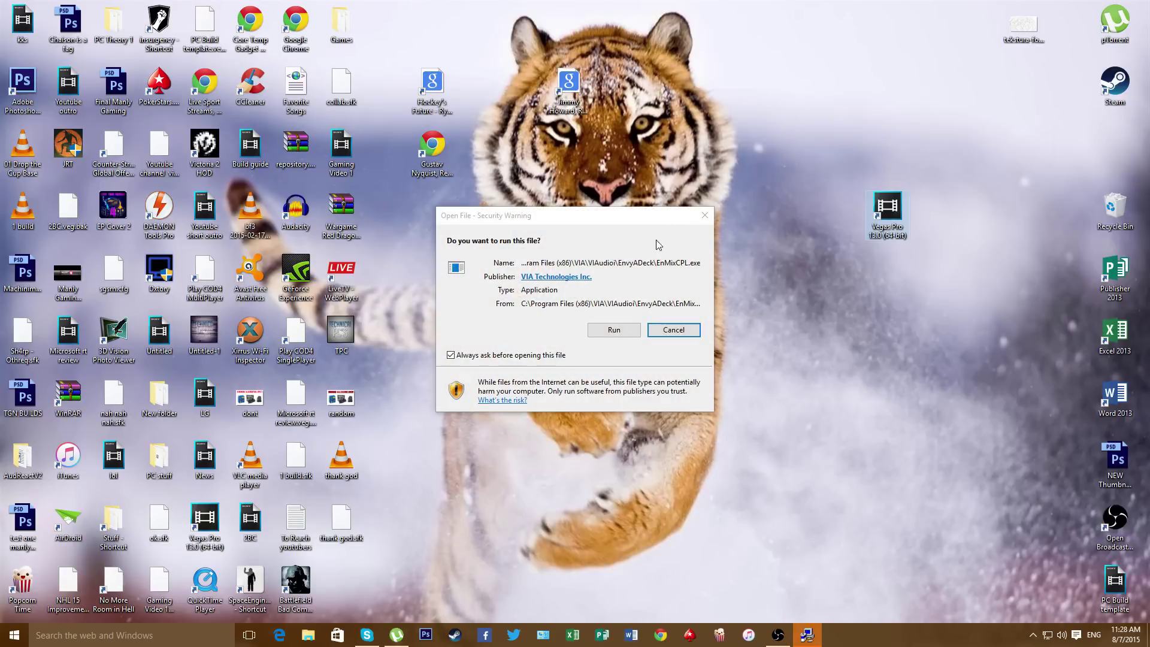
pyautogui.click(620, 333)
pyautogui.click(615, 331)
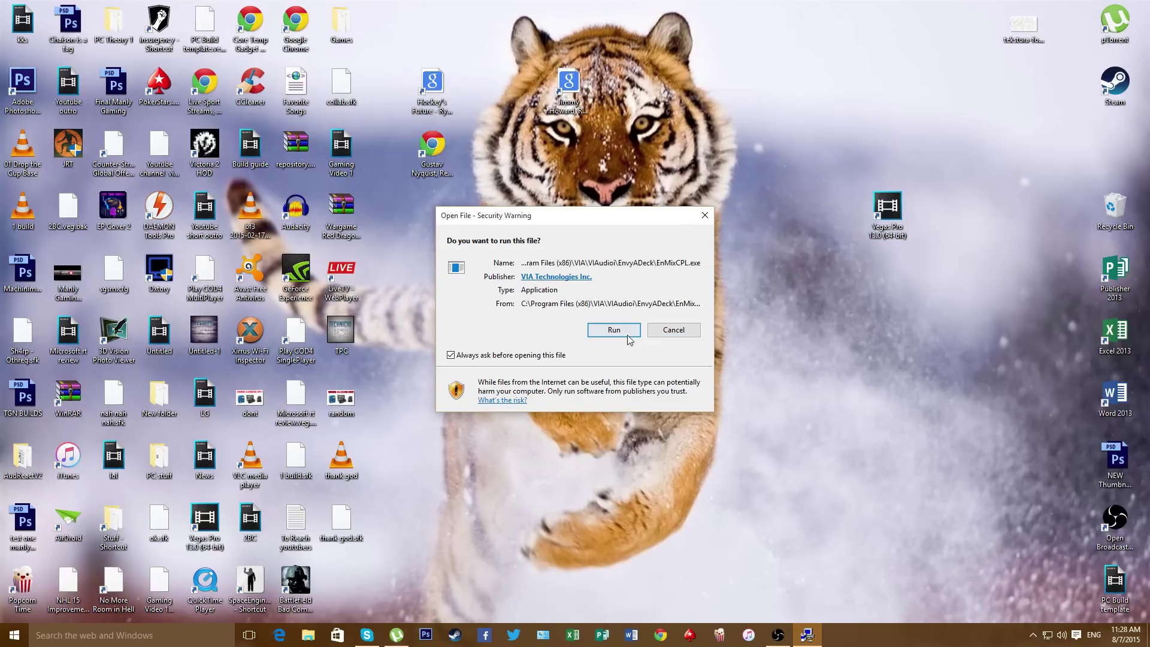
pyautogui.moveTo(882, 221); pyautogui.dragTo(739, 220)
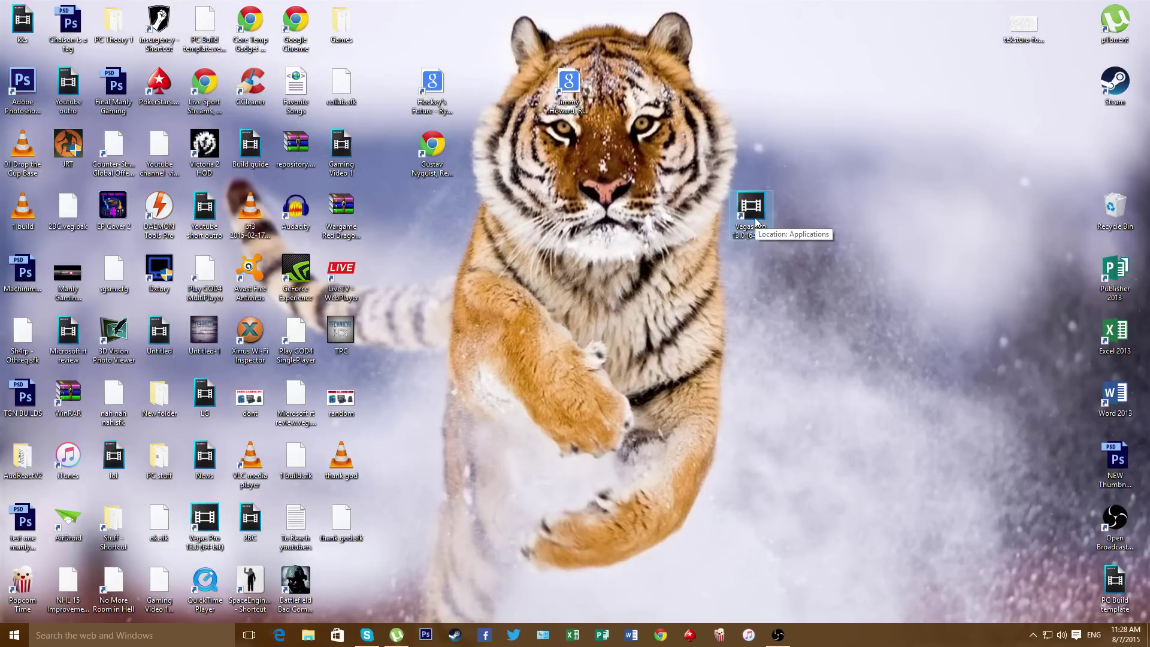
# Step: Launch Vegas Pro from its shortcut and browse the shortcut's Properties tabs once
pyautogui.moveTo(892, 96); pyautogui.dragTo(723, 345)
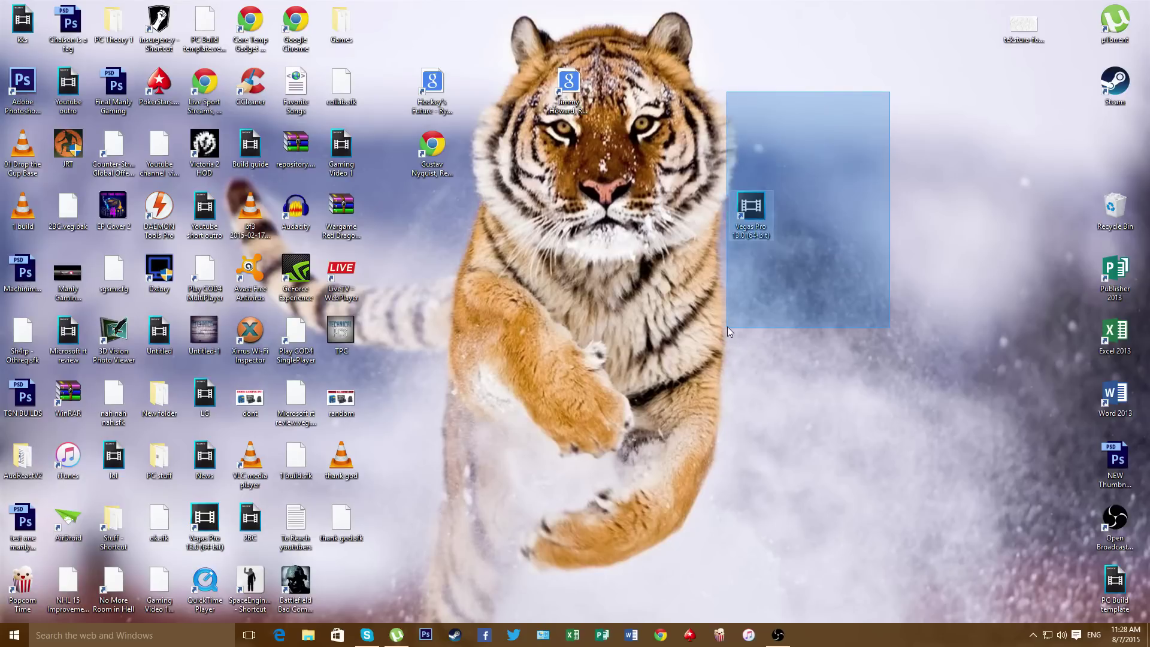
pyautogui.doubleClick(767, 208)
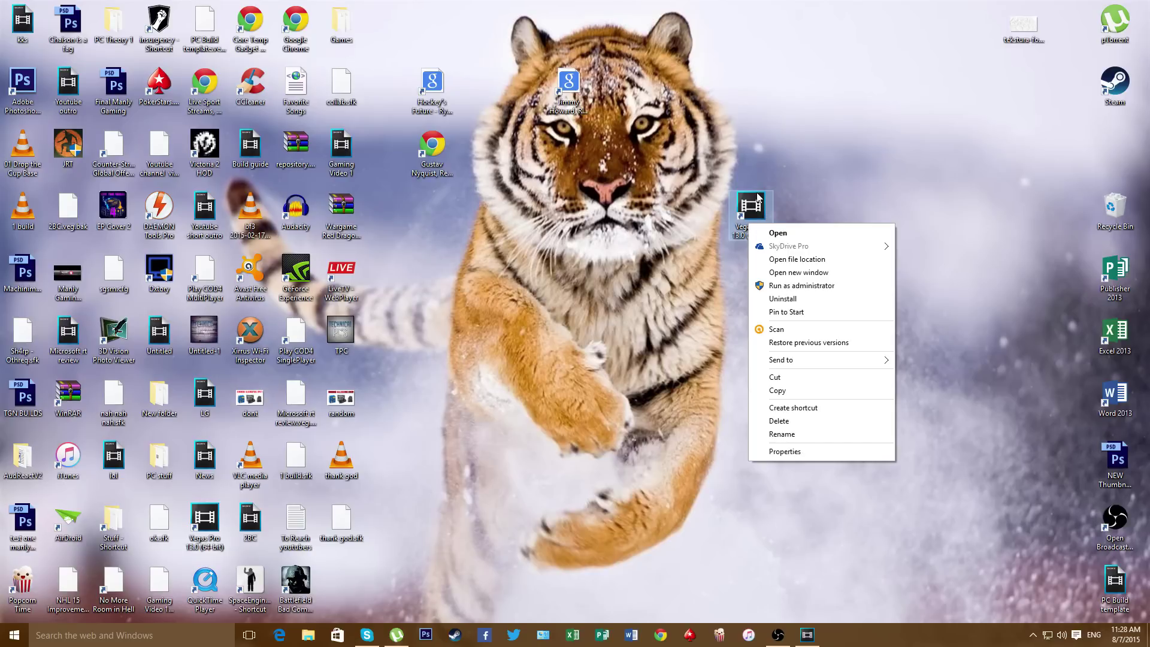
pyautogui.click(791, 453)
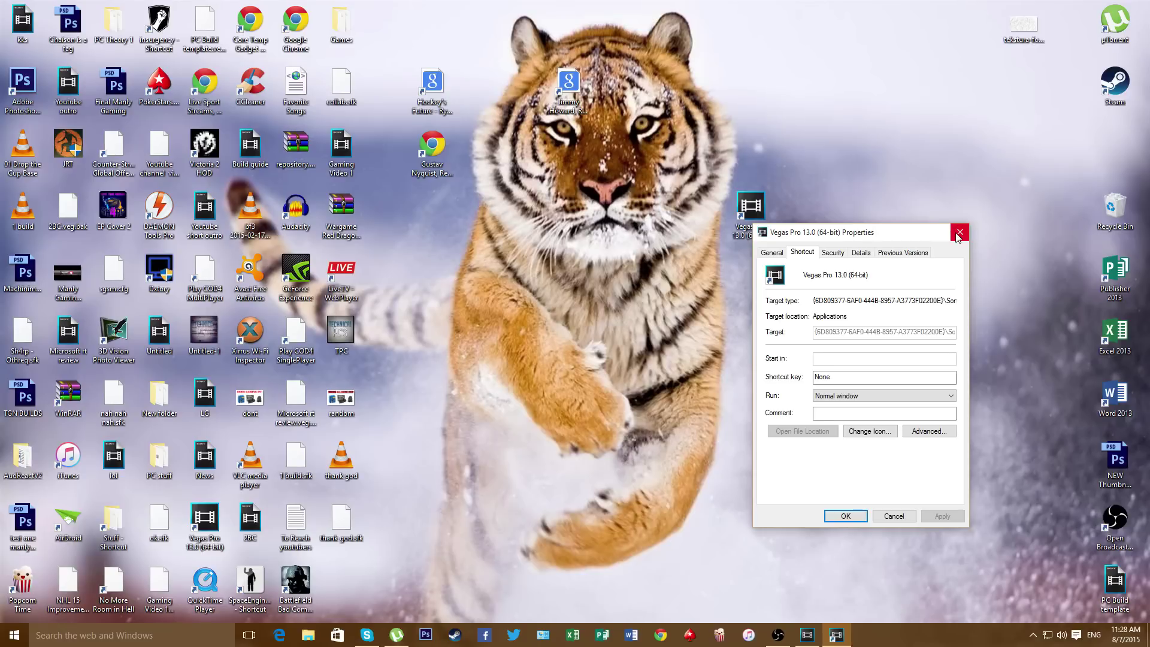
pyautogui.click(771, 255)
pyautogui.click(871, 255)
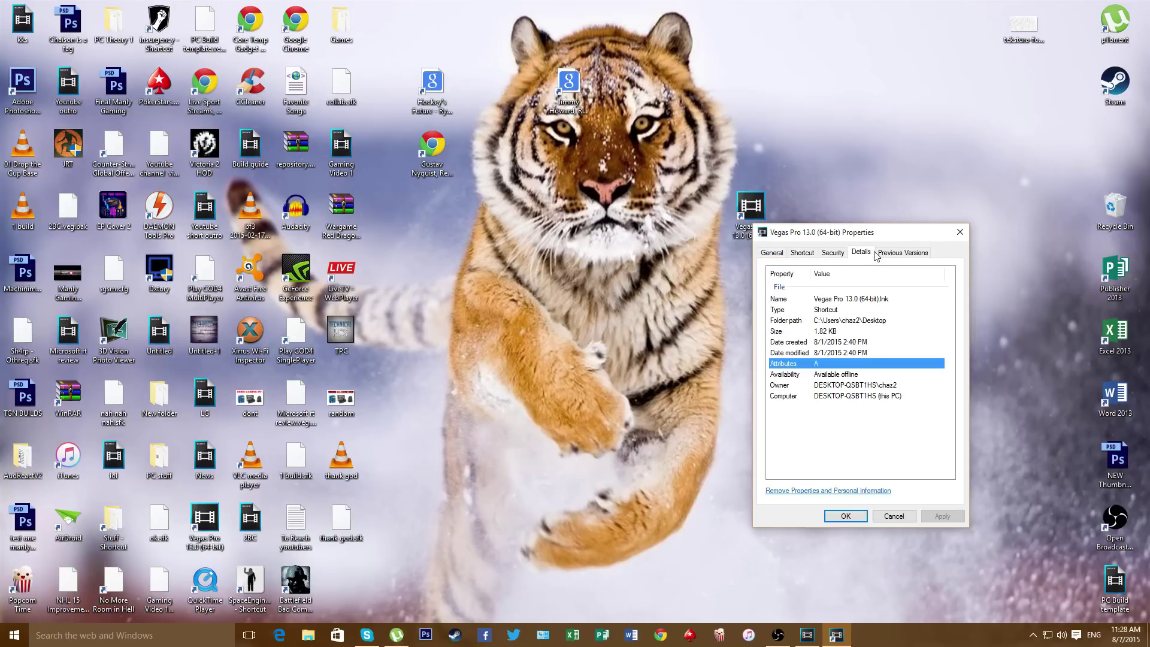
pyautogui.click(910, 251)
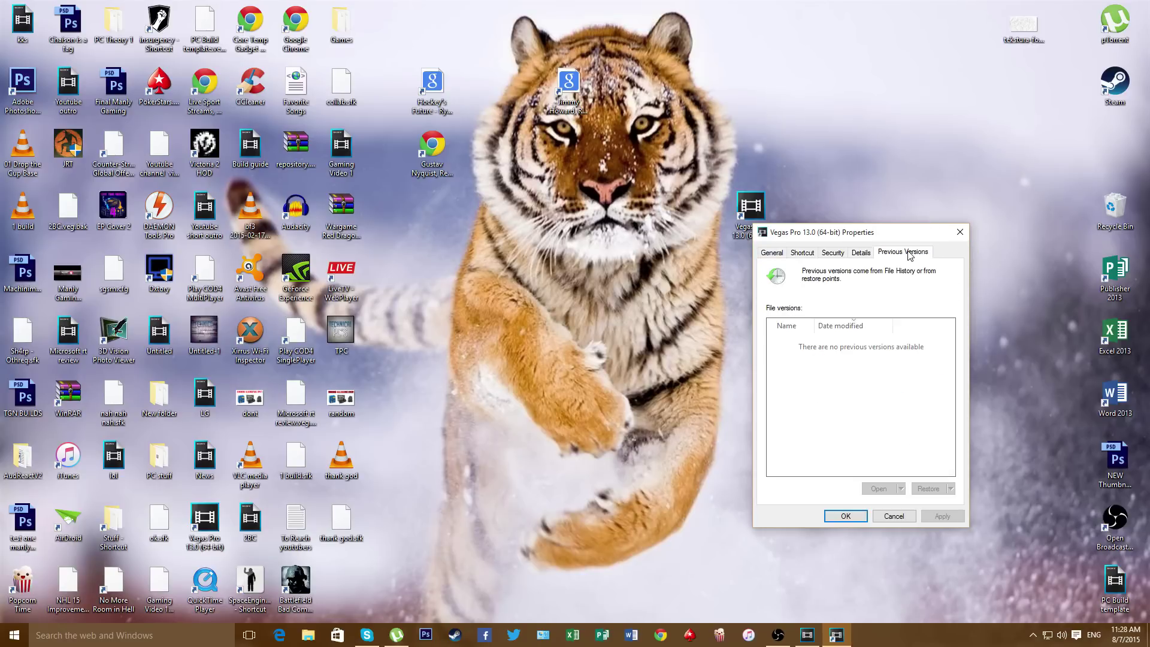
pyautogui.click(959, 233)
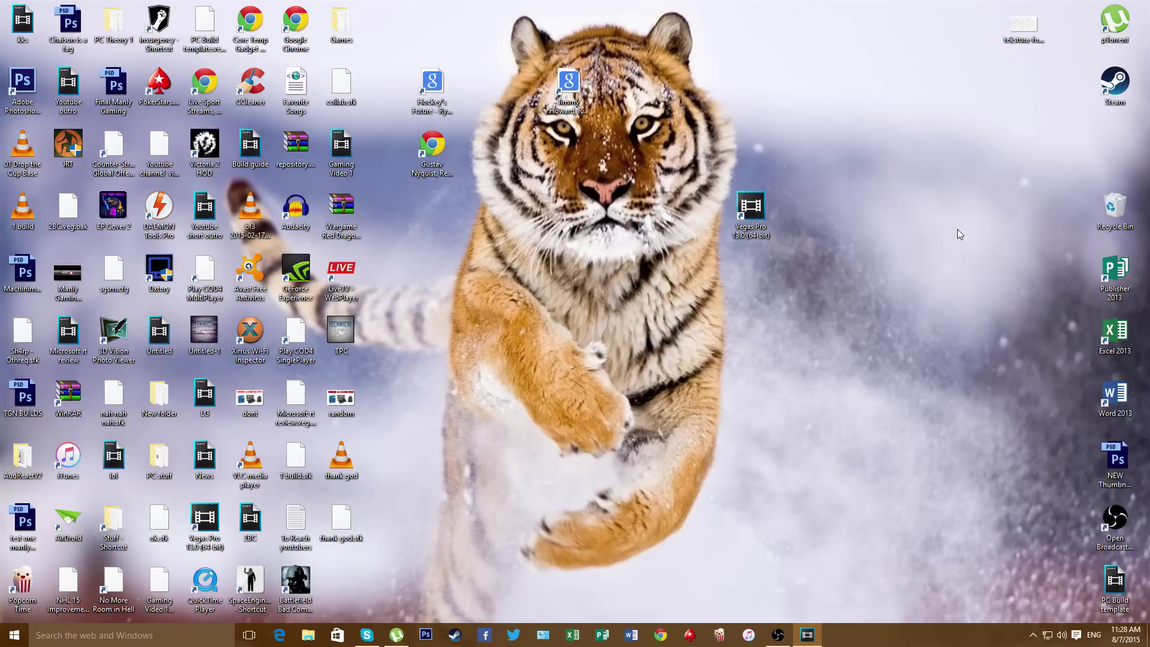
# Step: Review the shortcut's Security, General, Previous Versions and Details tabs again
pyautogui.rightClick(761, 215)
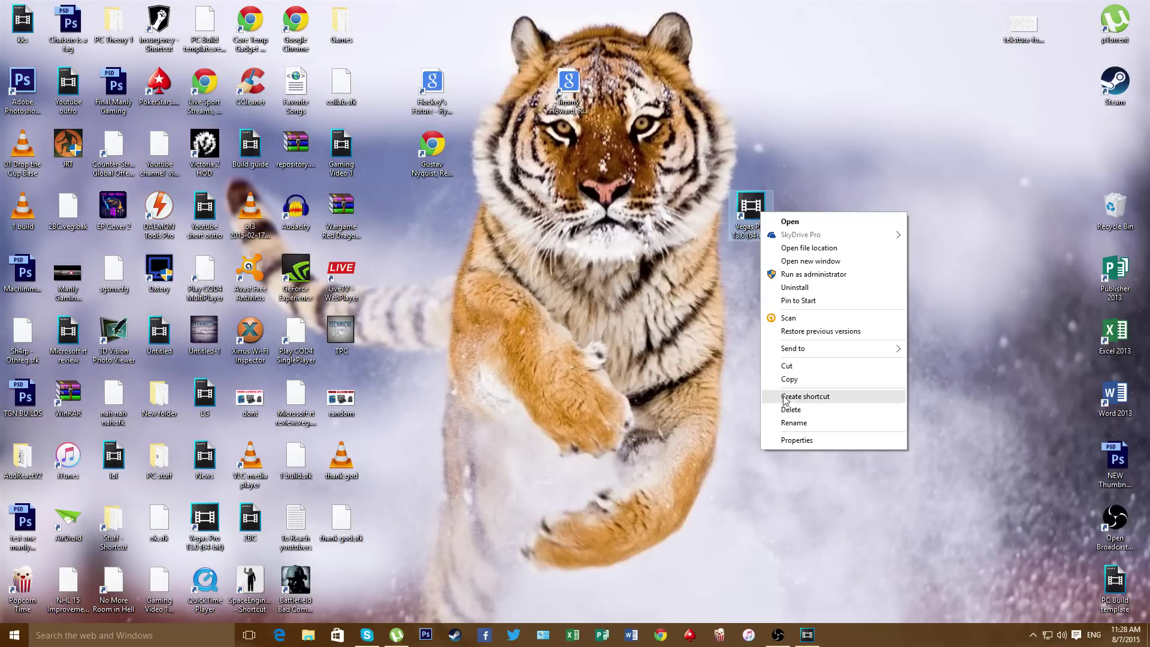
pyautogui.click(800, 441)
pyautogui.click(847, 243)
pyautogui.click(797, 245)
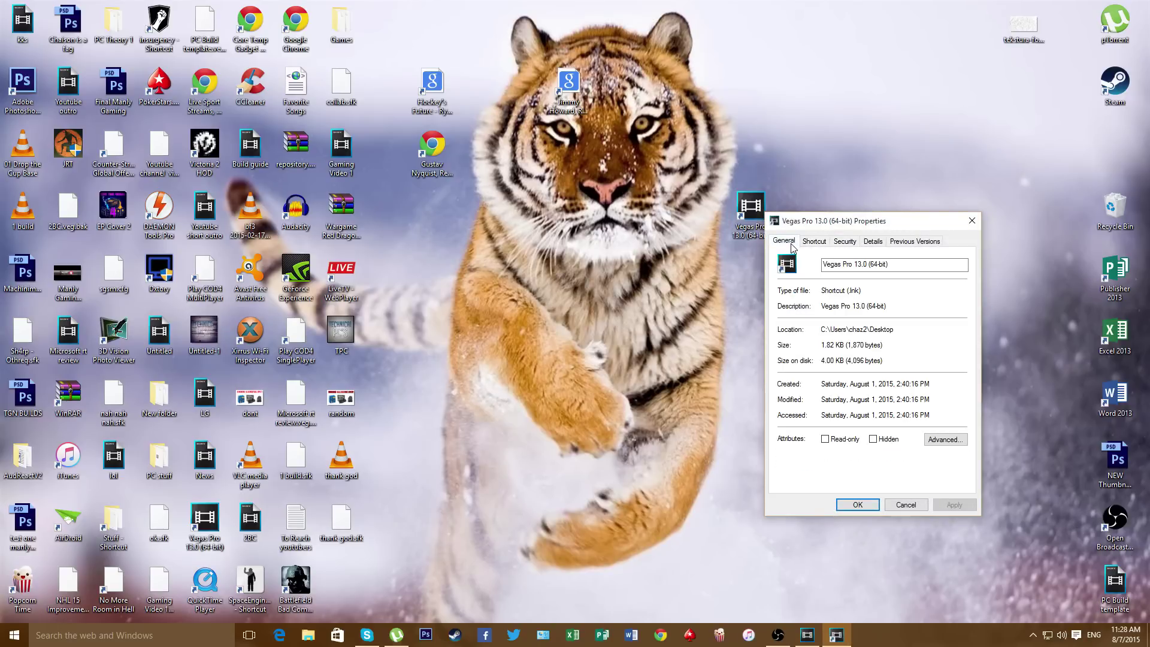
pyautogui.click(914, 241)
pyautogui.click(872, 241)
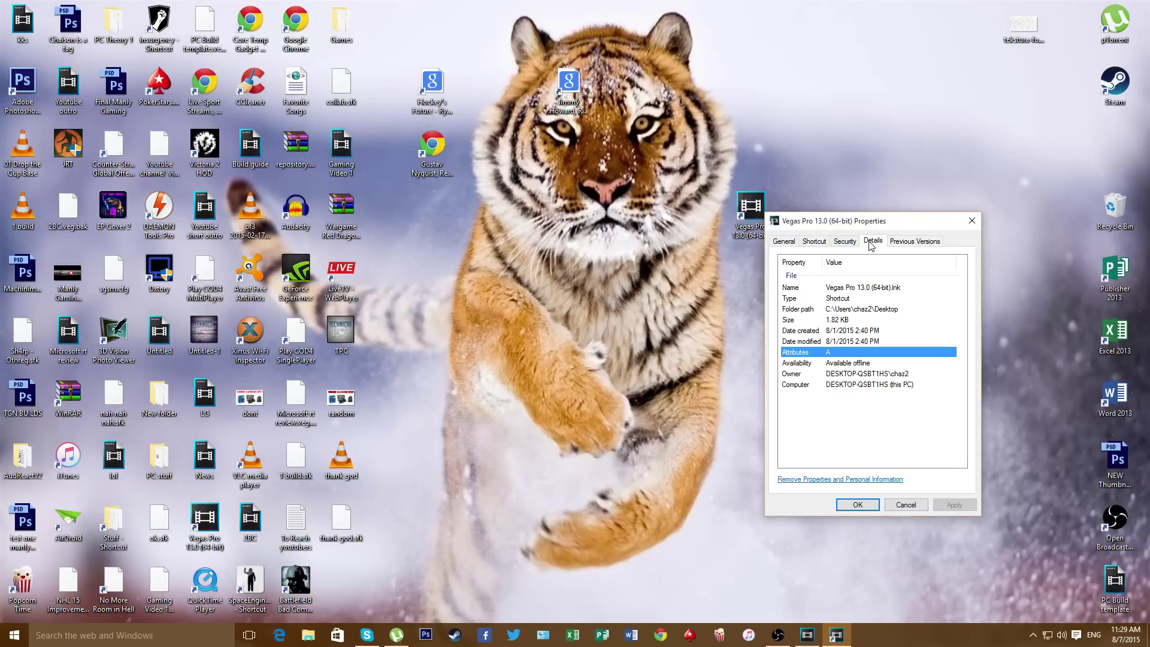
pyautogui.click(971, 221)
# Step: Open the Vegas Pro 13.0 folder containing the shortcut via Open file location
pyautogui.rightClick(746, 214)
pyautogui.click(782, 246)
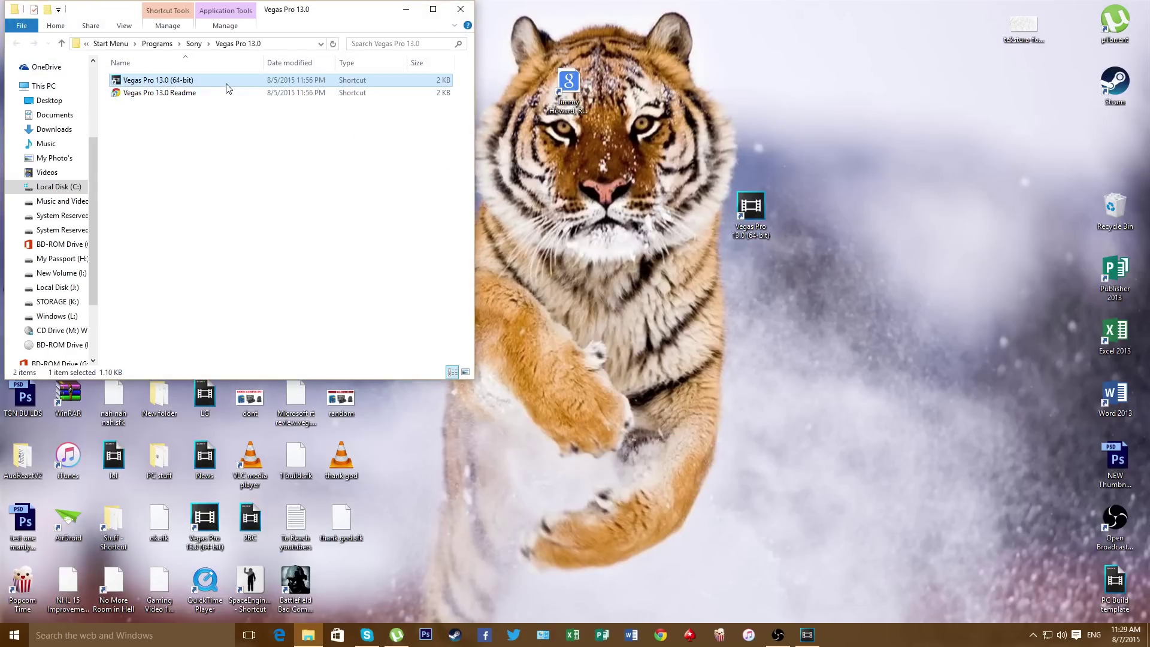
# Step: Briefly inspect the properties of the 64-bit shortcut and the desktop shortcut
pyautogui.rightClick(227, 84)
pyautogui.click(270, 370)
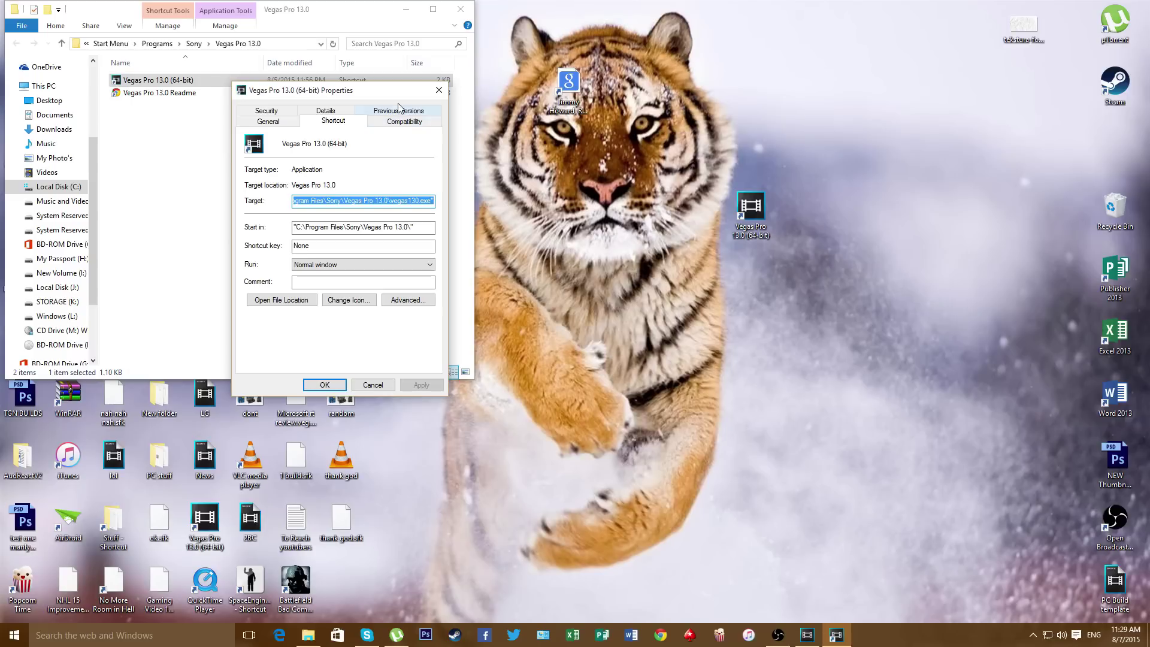
pyautogui.click(434, 87)
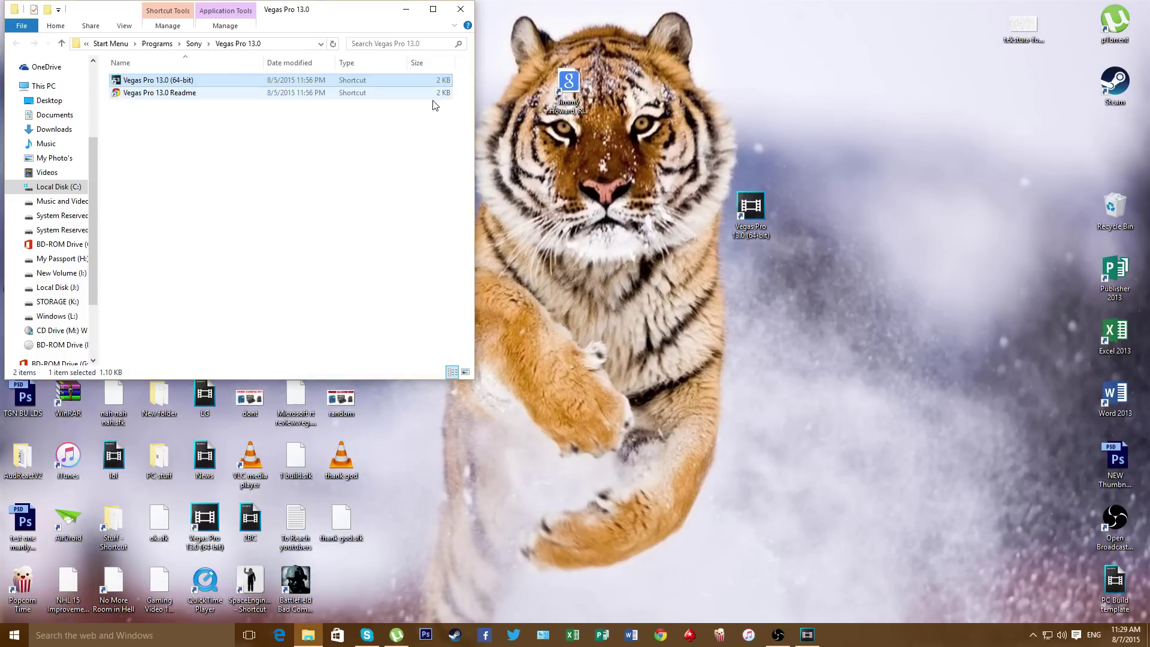
pyautogui.moveTo(911, 107); pyautogui.dragTo(818, 194)
pyautogui.moveTo(658, 117); pyautogui.dragTo(824, 250)
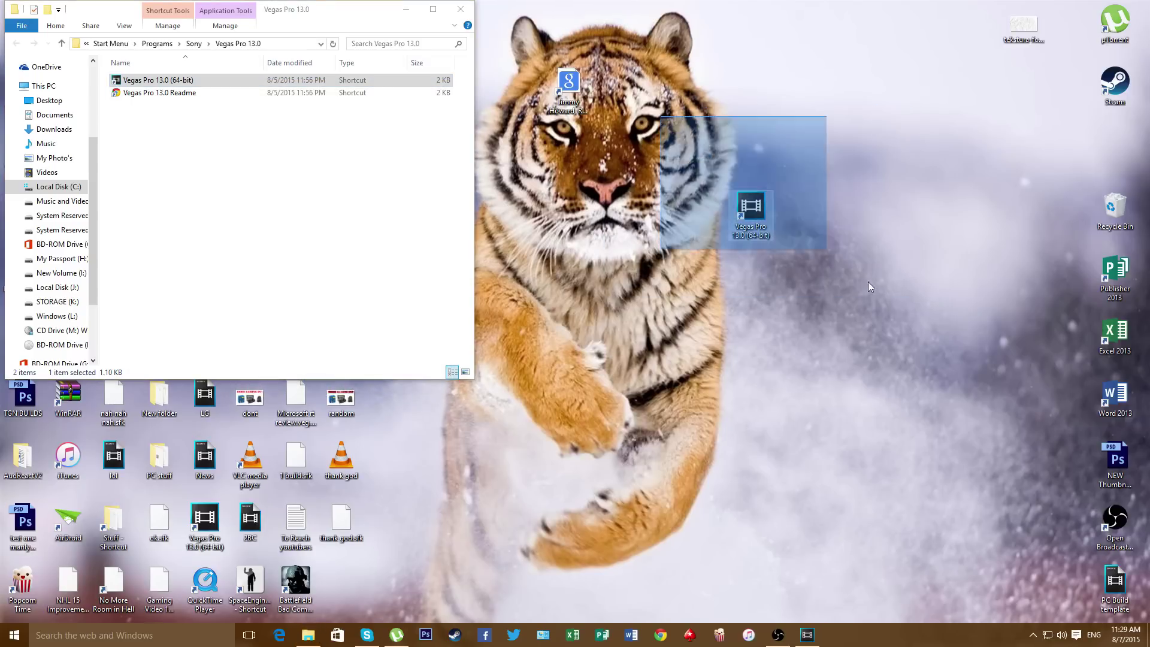
pyautogui.rightClick(762, 232)
pyautogui.click(796, 458)
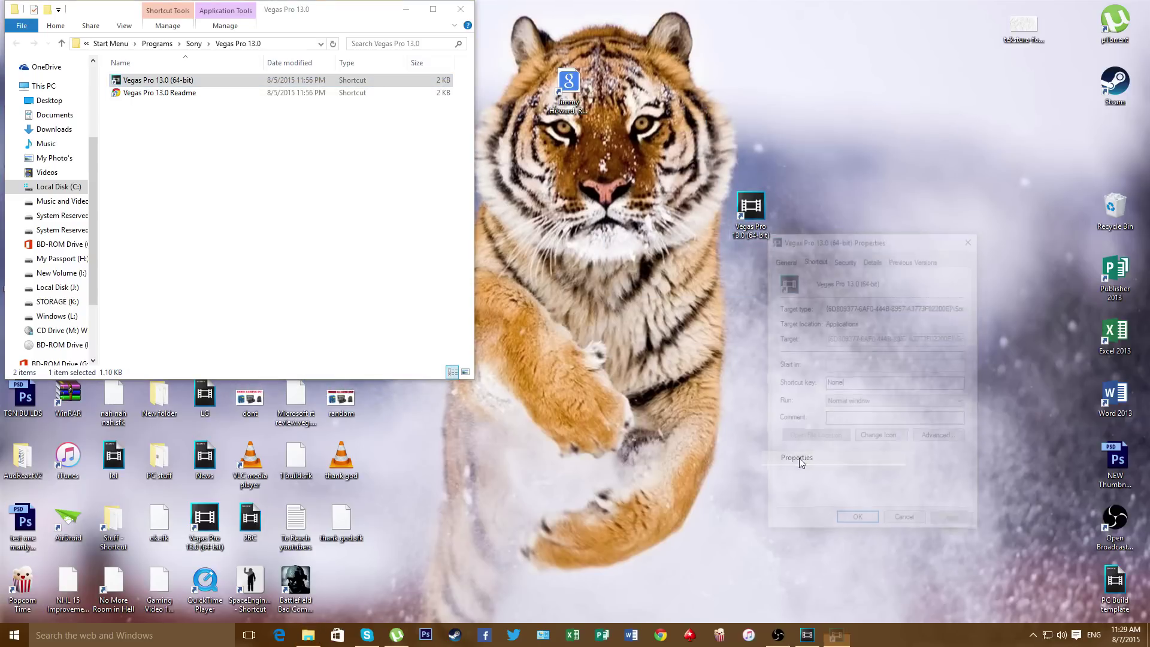
pyautogui.click(977, 231)
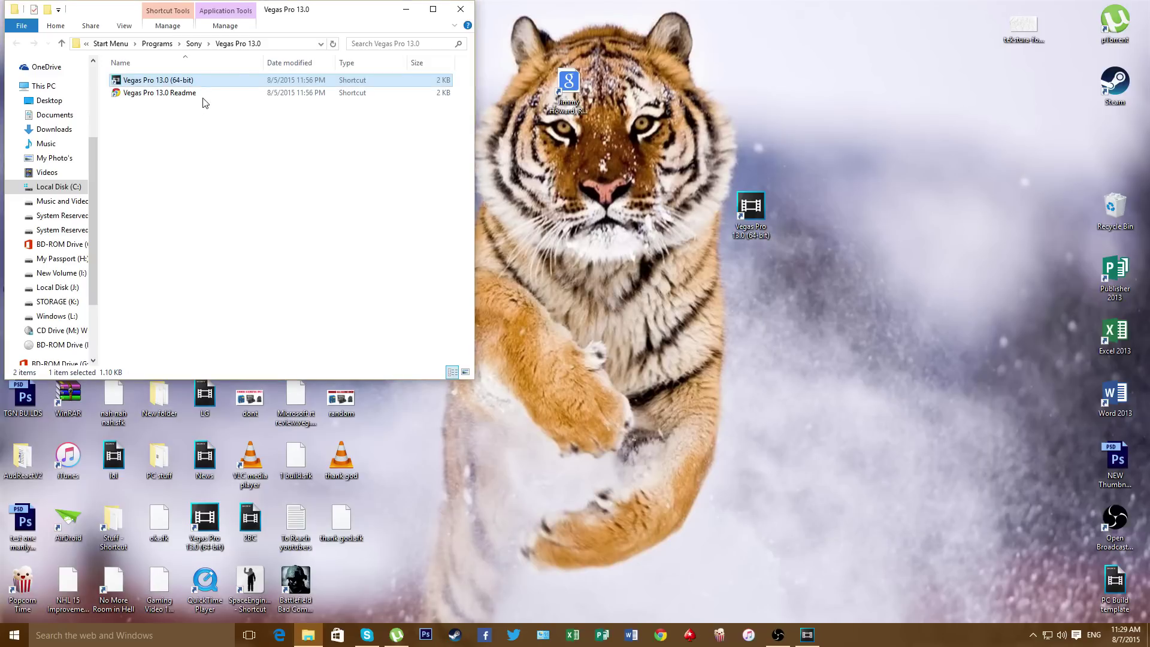
# Step: Set the 64-bit shortcut's compatibility mode to Windows 7, revert to Windows Vista, confirm and close the folder
pyautogui.rightClick(210, 81)
pyautogui.click(275, 376)
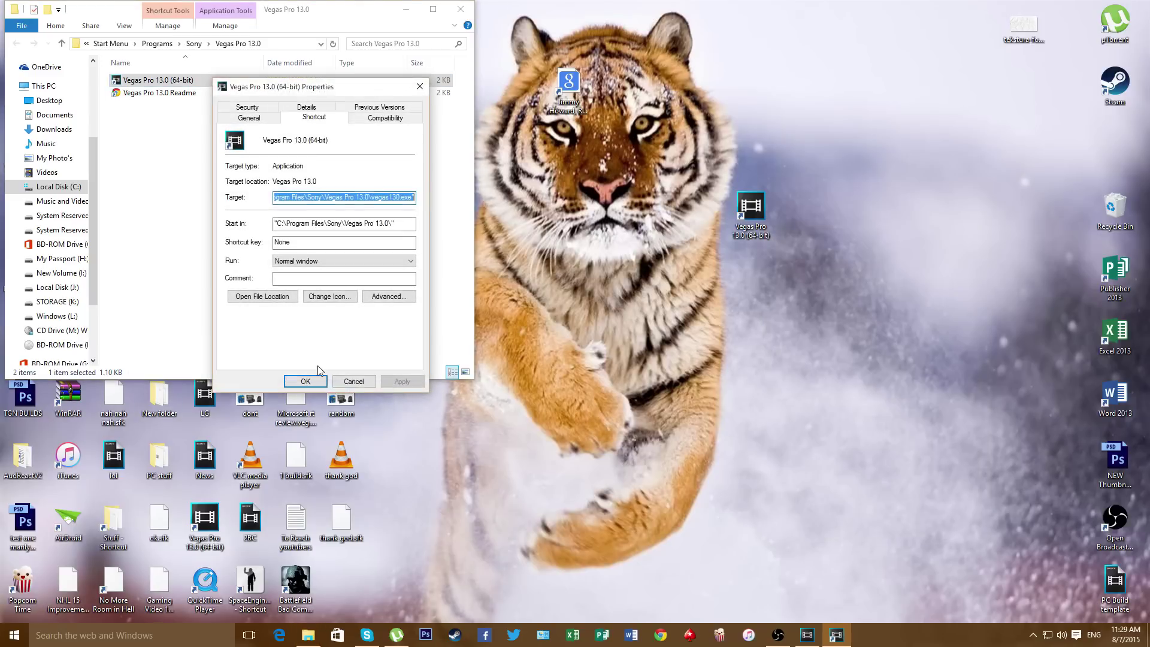
pyautogui.click(364, 119)
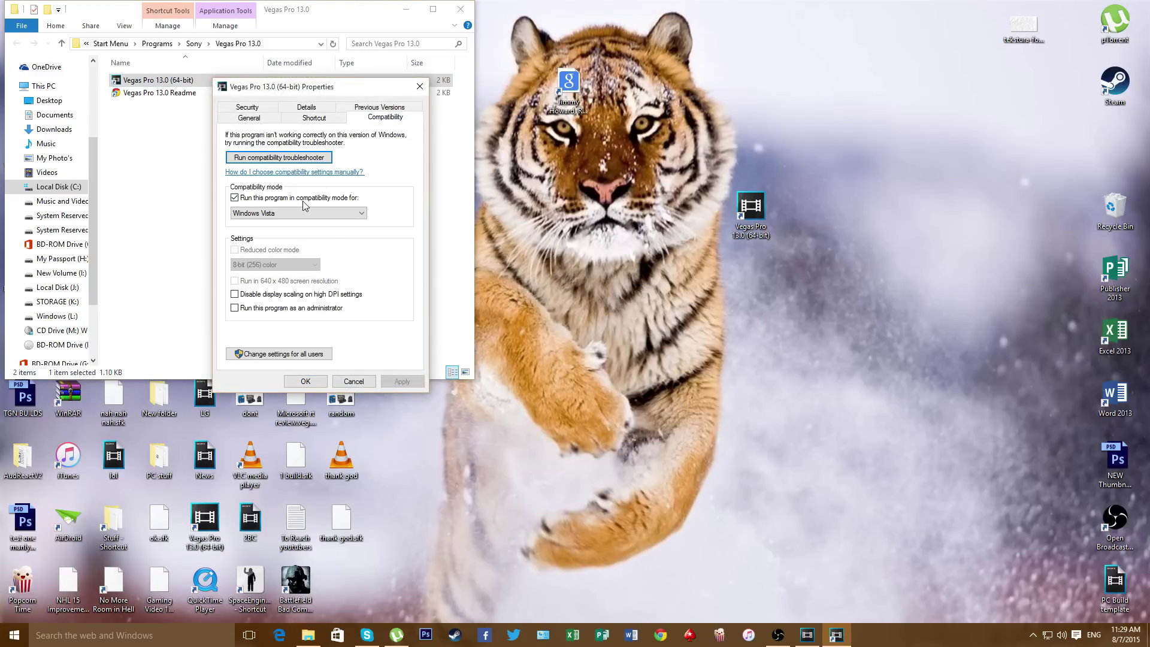
pyautogui.click(318, 216)
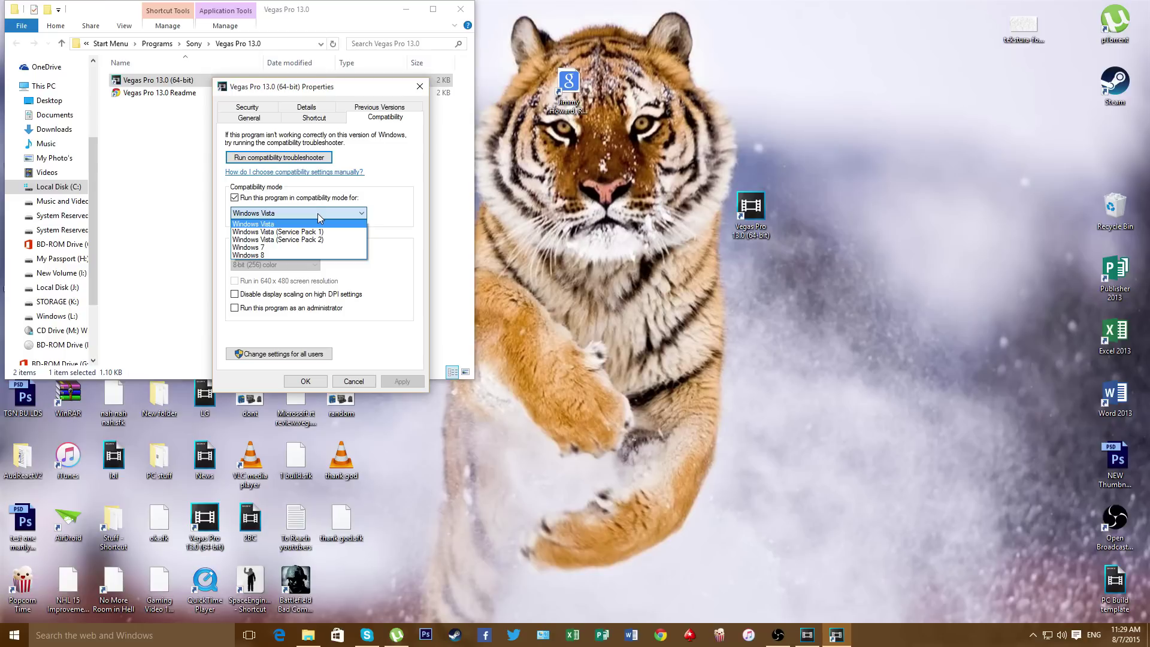
pyautogui.click(293, 253)
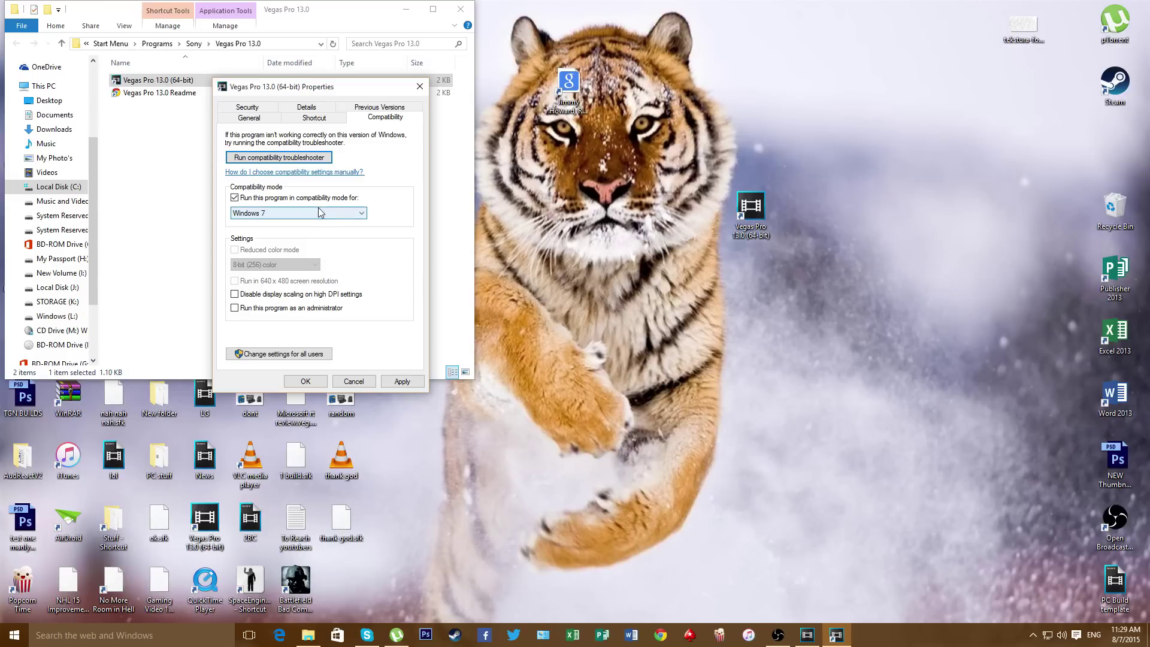
pyautogui.click(320, 212)
pyautogui.click(286, 225)
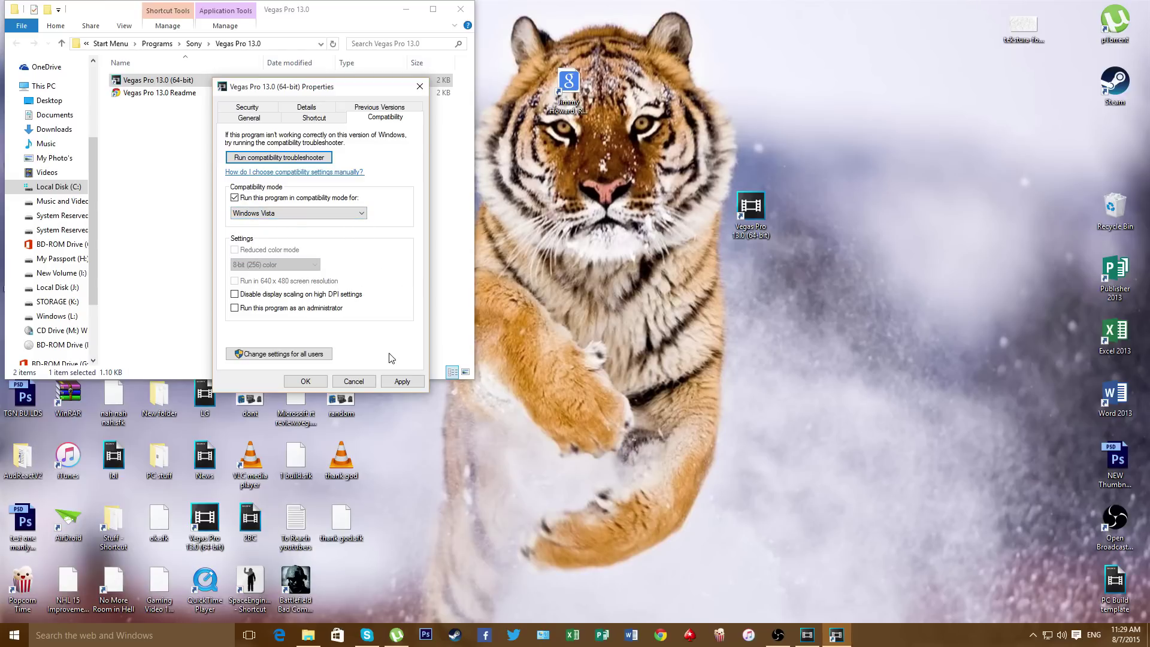
pyautogui.click(419, 87)
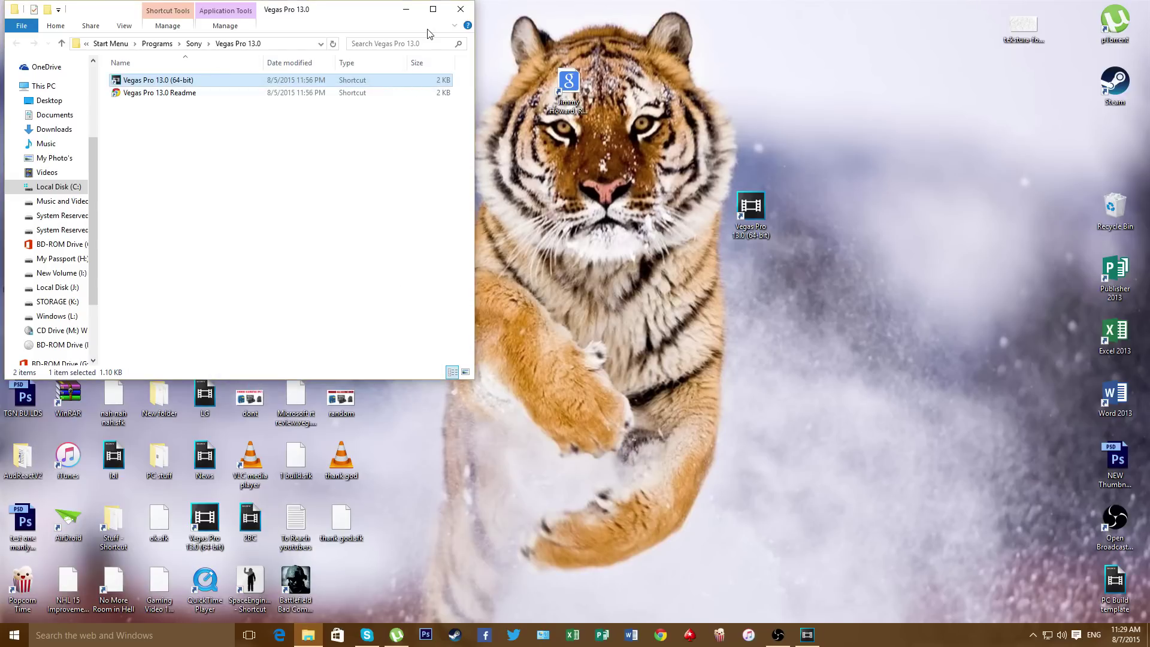
pyautogui.click(459, 9)
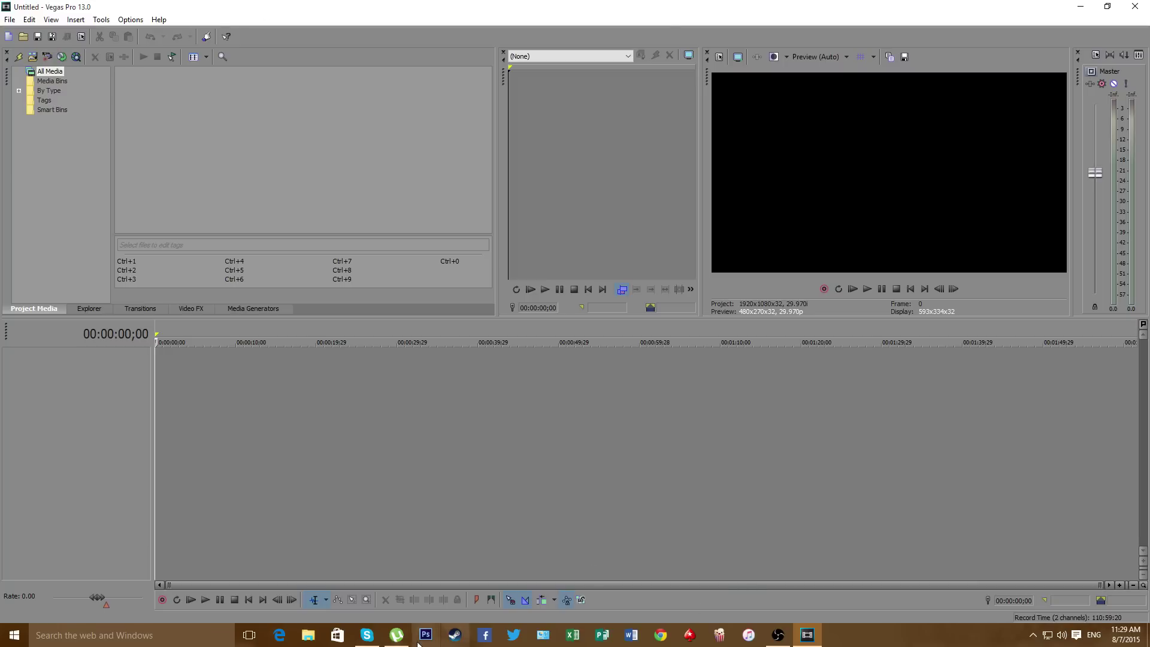
pyautogui.click(279, 635)
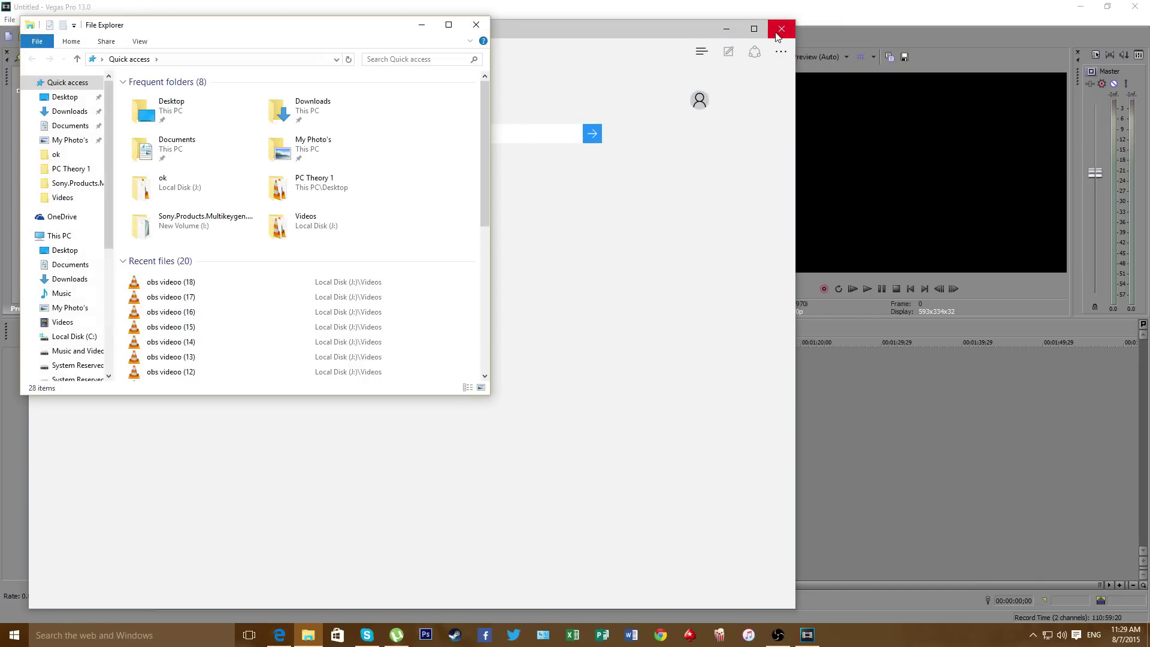
pyautogui.click(782, 29)
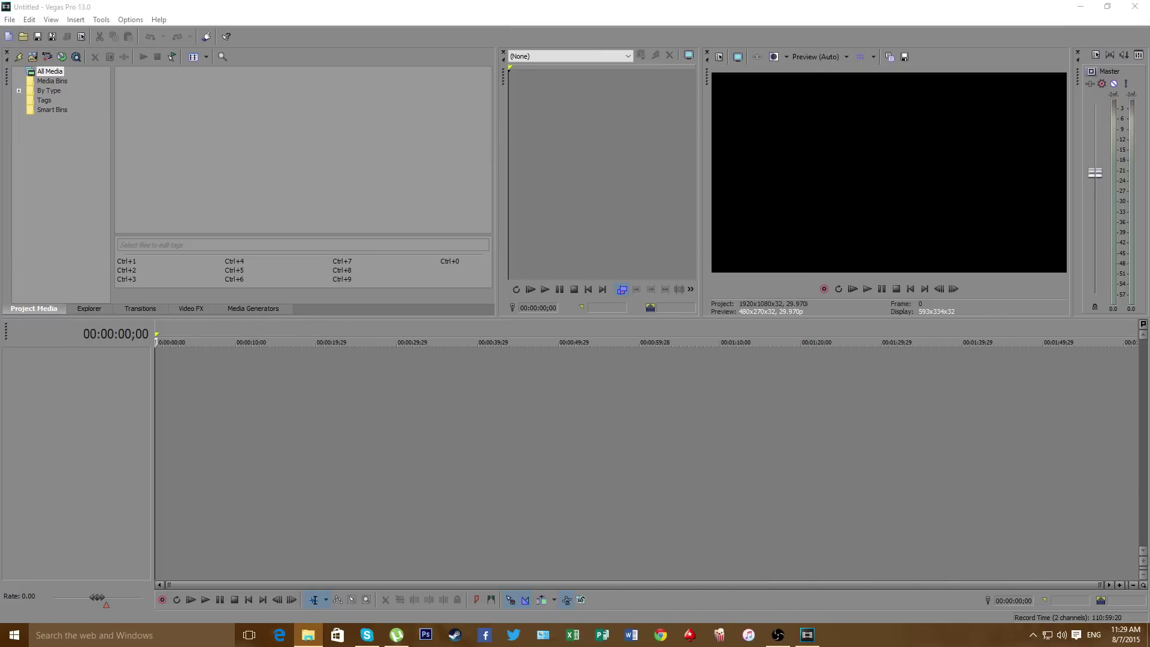
# Step: Add obs videoo (18).mp4 to the timeline matching project settings and scrub to about 00:02:10:21
pyautogui.moveTo(260, 389); pyautogui.dragTo(64, 366)
pyautogui.click(639, 248)
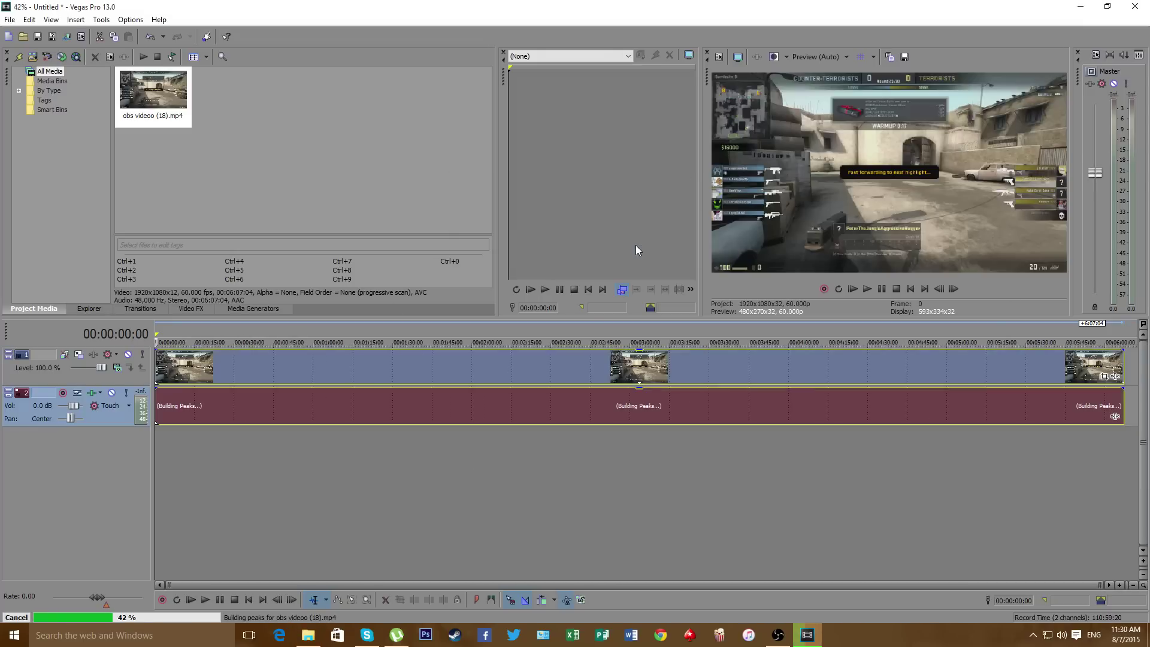
pyautogui.click(236, 373)
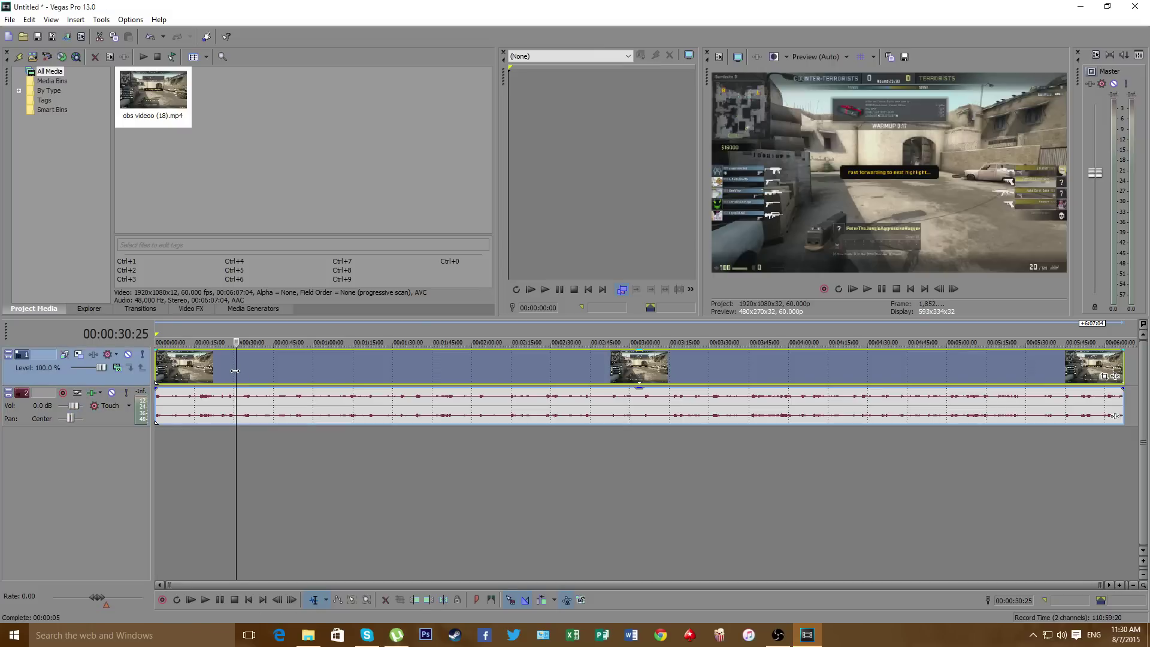
pyautogui.moveTo(488, 374); pyautogui.dragTo(500, 372)
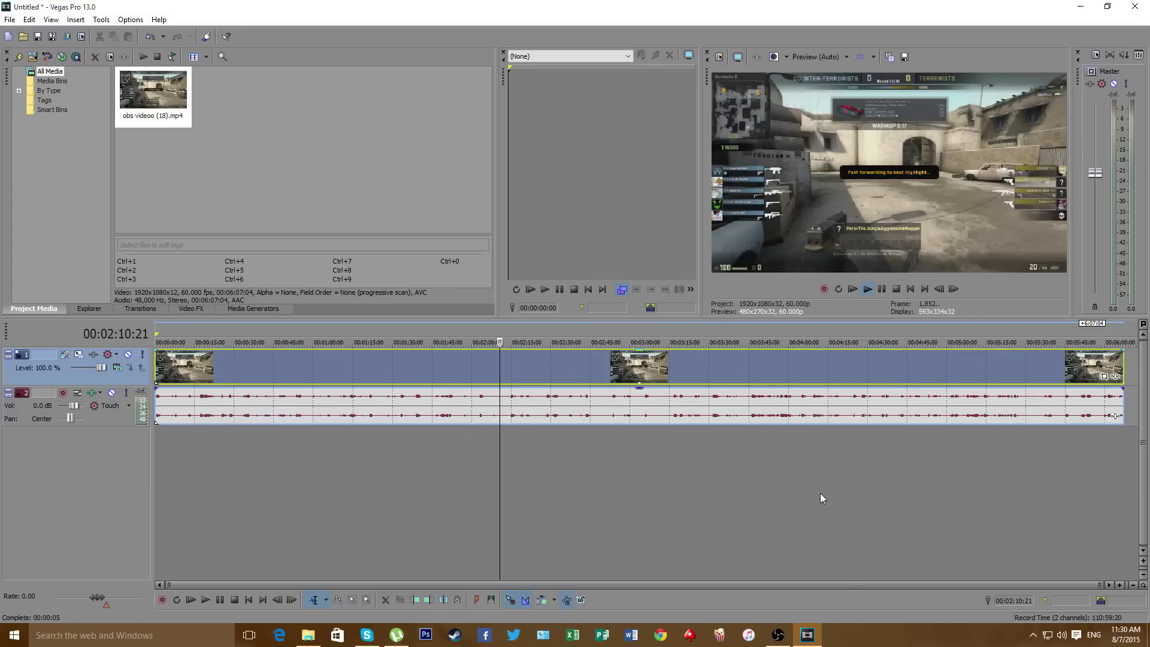
pyautogui.rightClick(873, 635)
# Step: Start Task Manager, select the unresponsive Vegas Pro process and snap the window left
pyautogui.click(898, 625)
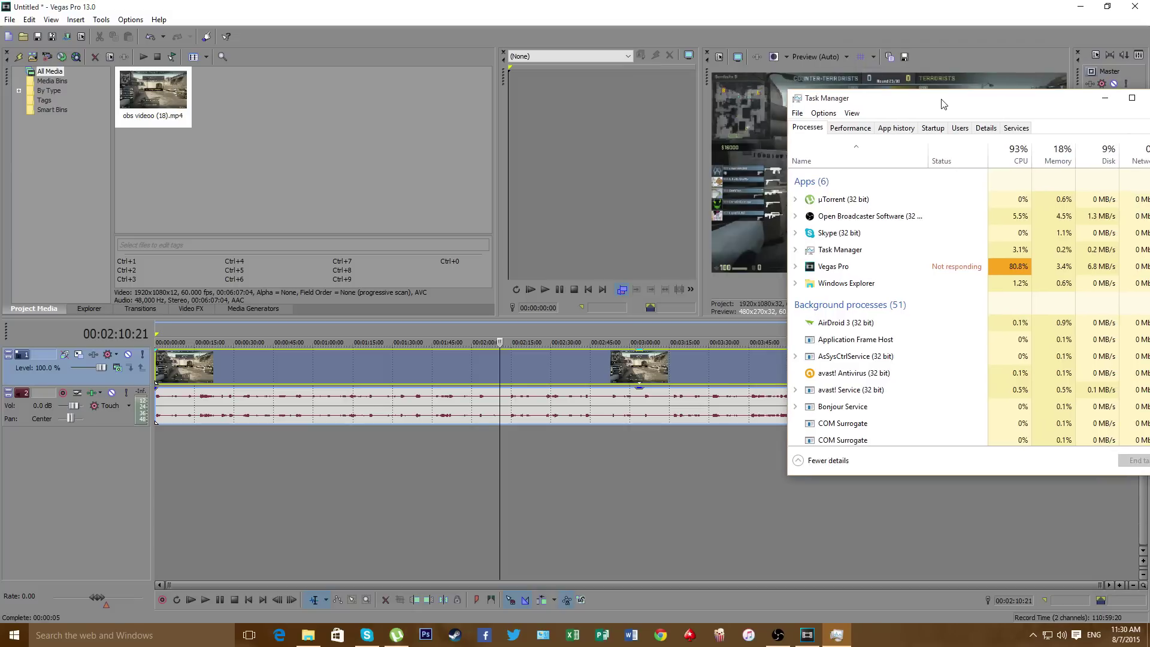
pyautogui.click(978, 269)
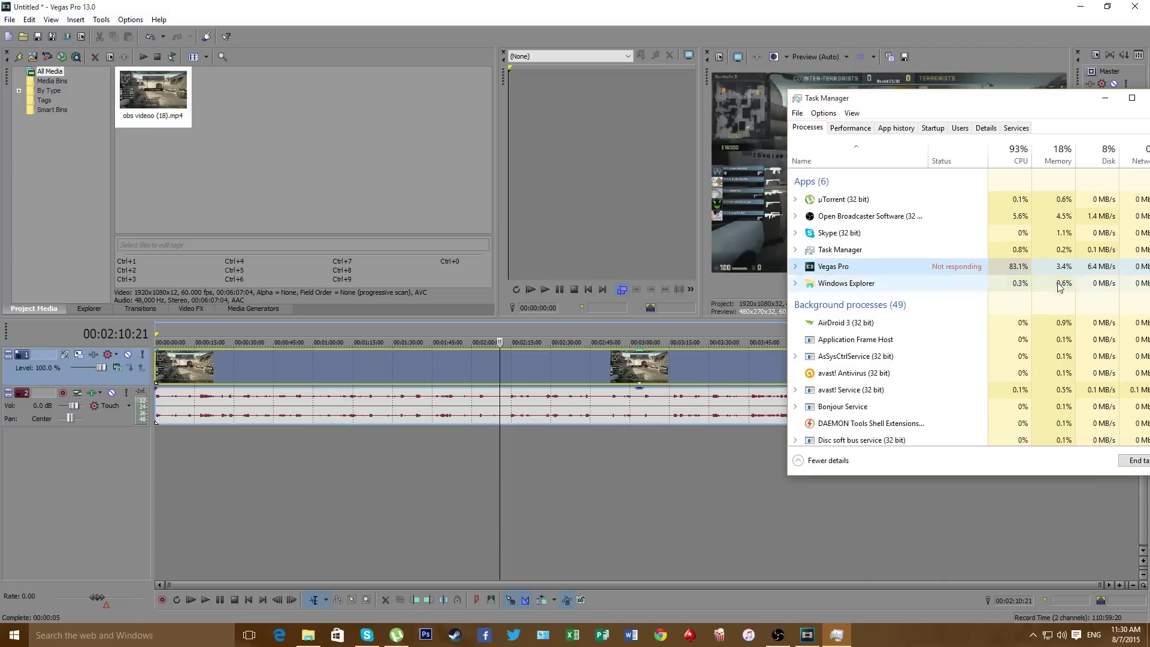
pyautogui.moveTo(893, 89); pyautogui.dragTo(279, 131)
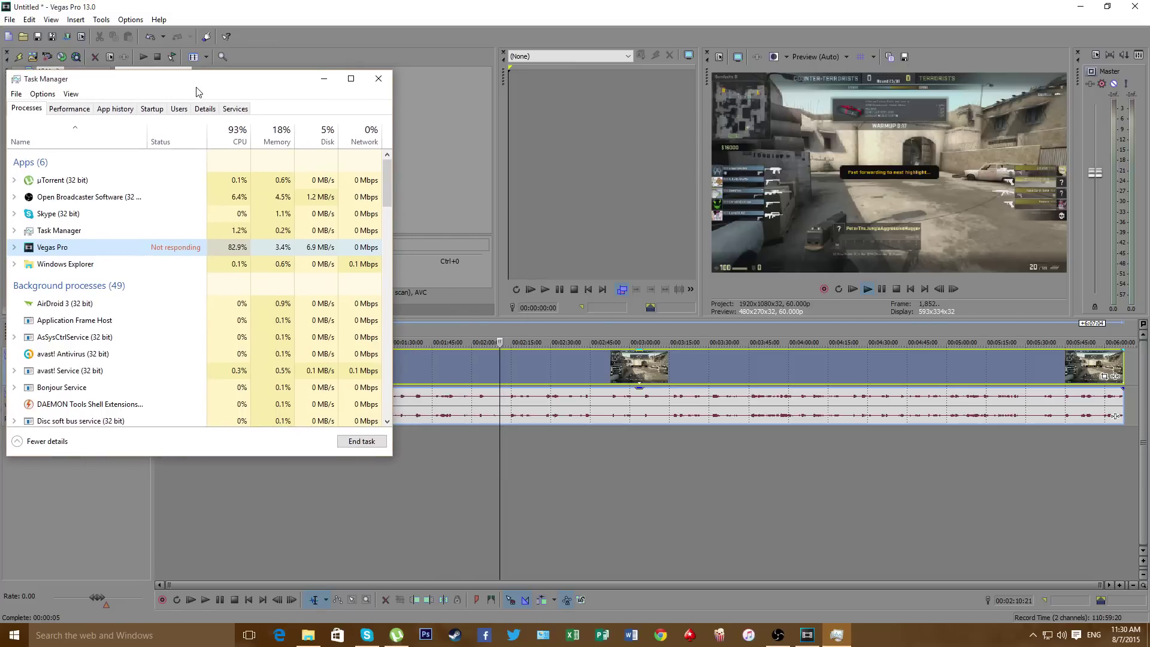
pyautogui.moveTo(362, 154); pyautogui.dragTo(0, 118)
# Step: Minimize and restore Task Manager, then leave it as a small floating window beside Vegas Pro
pyautogui.click(405, 26)
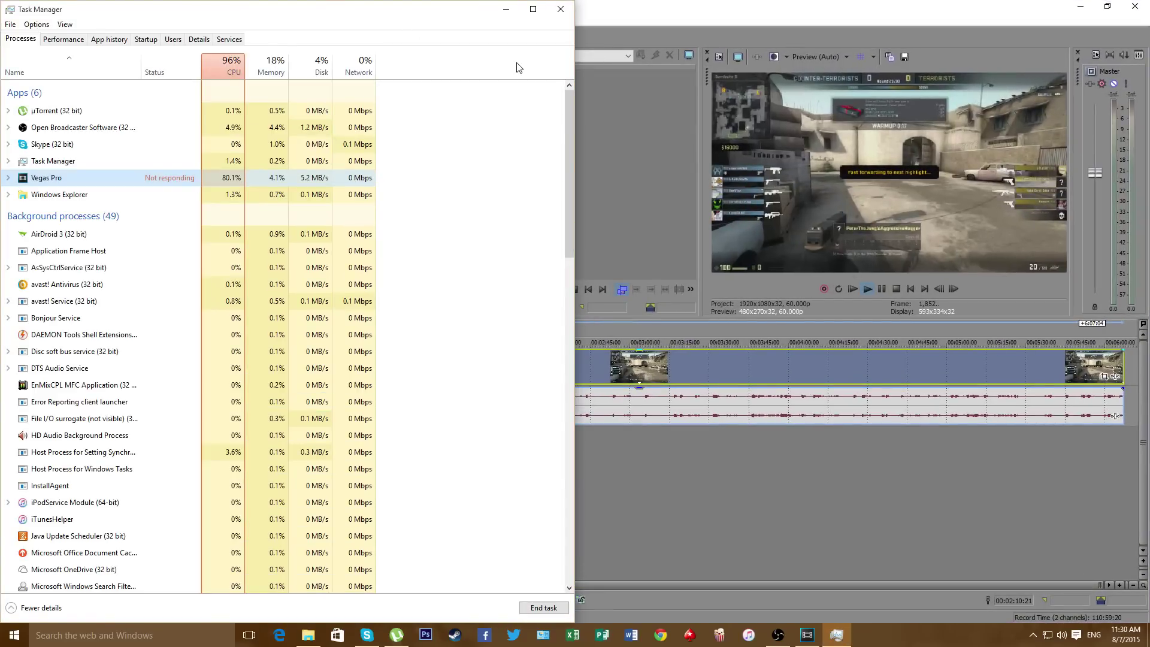
pyautogui.click(505, 11)
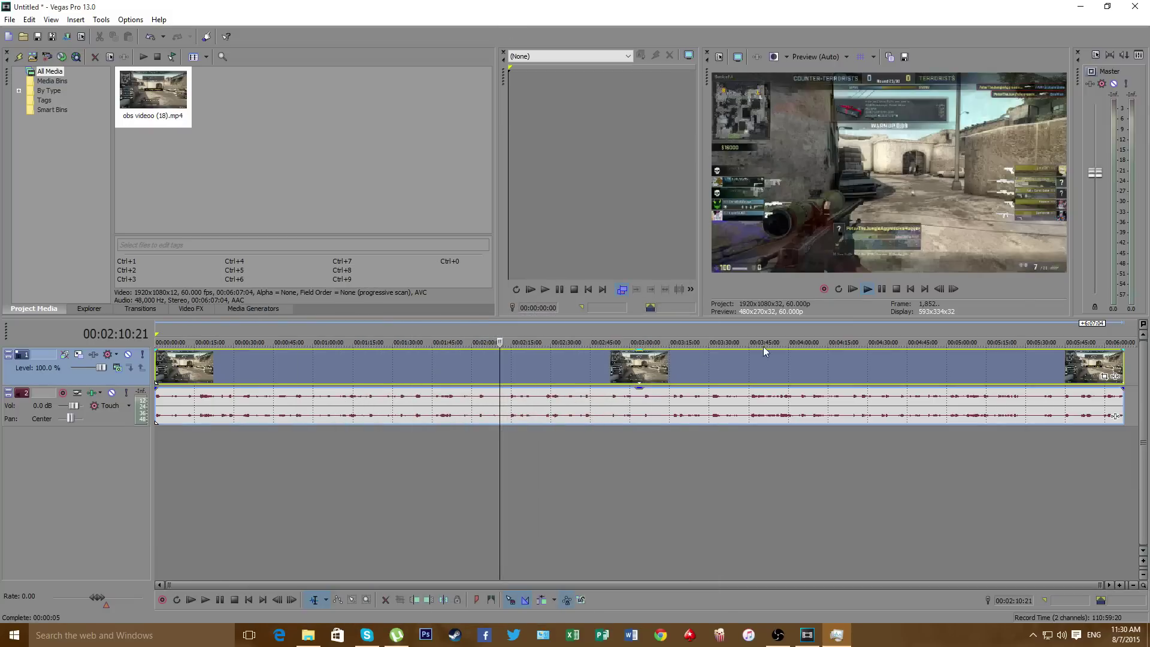
pyautogui.click(836, 636)
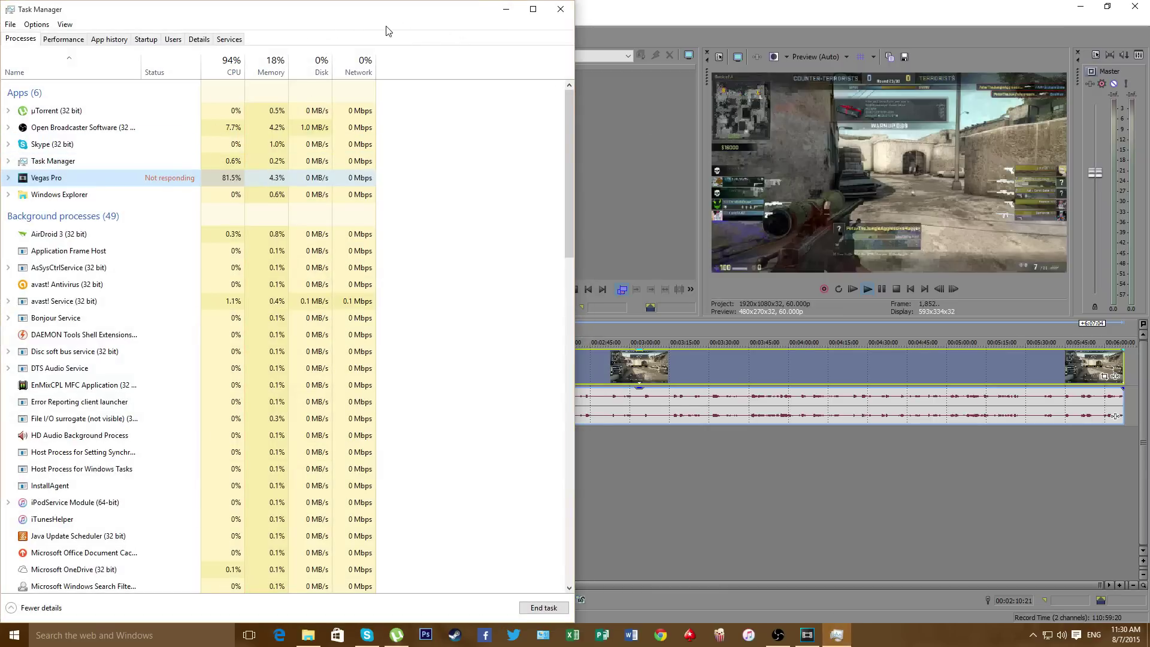
pyautogui.moveTo(248, 16); pyautogui.dragTo(1149, 378)
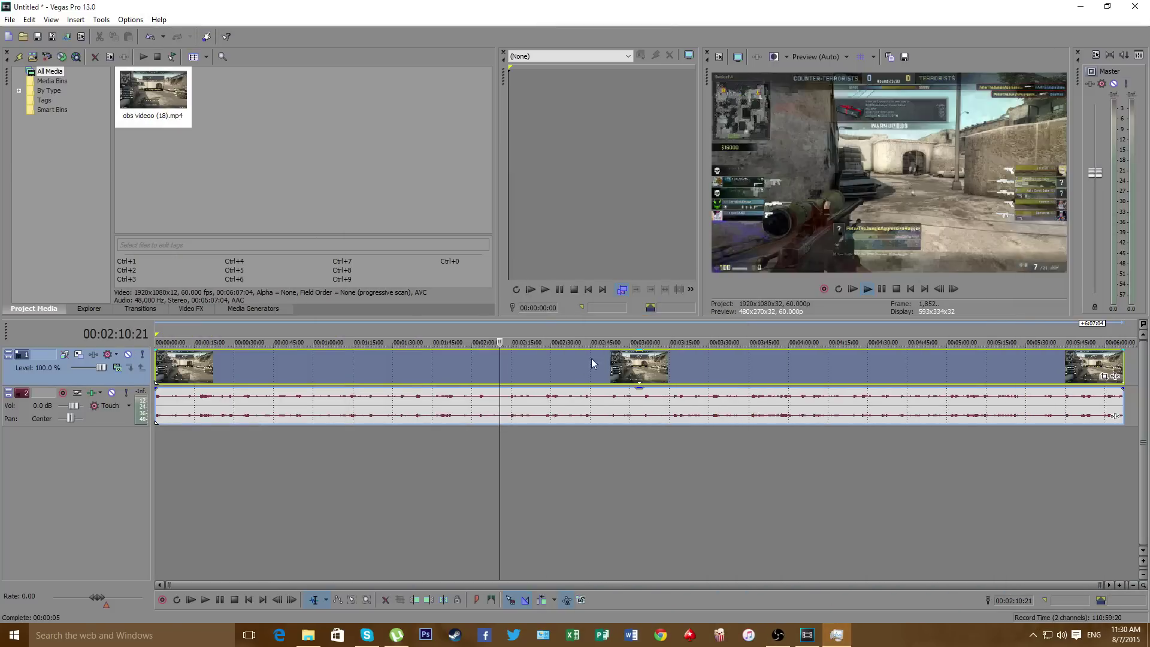
# Step: Play the timeline, toggle window size, then place the playhead at 00:02:58:16 and 00:01:34:22
pyautogui.press('space')
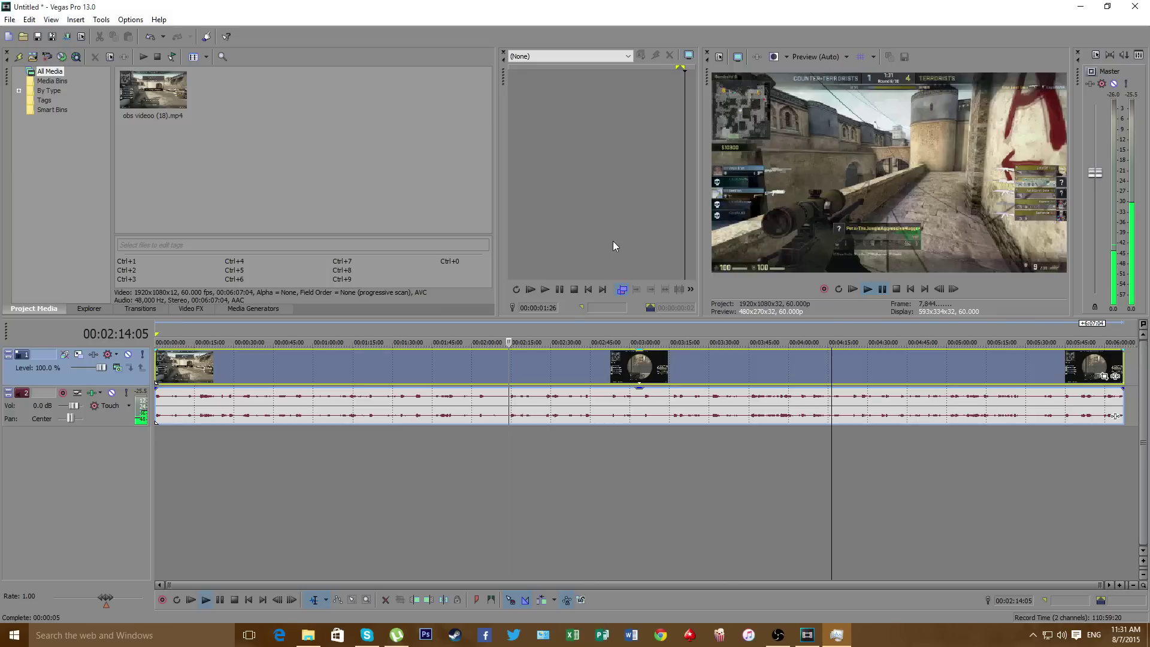
pyautogui.press('super+Down')
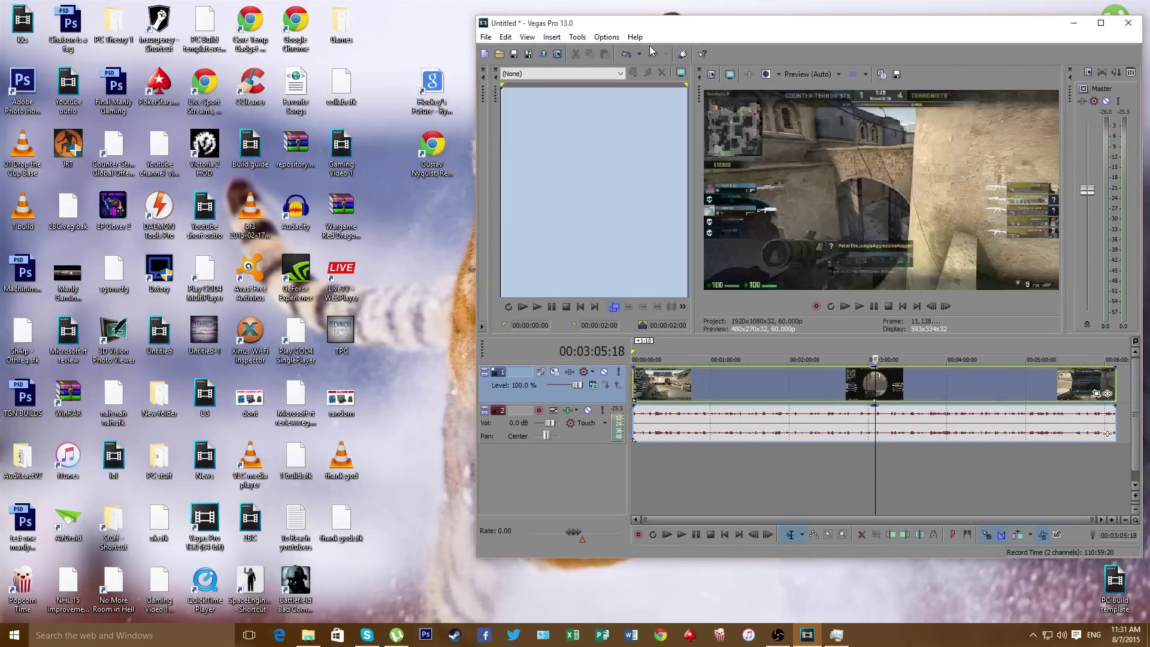
pyautogui.press('super+Up')
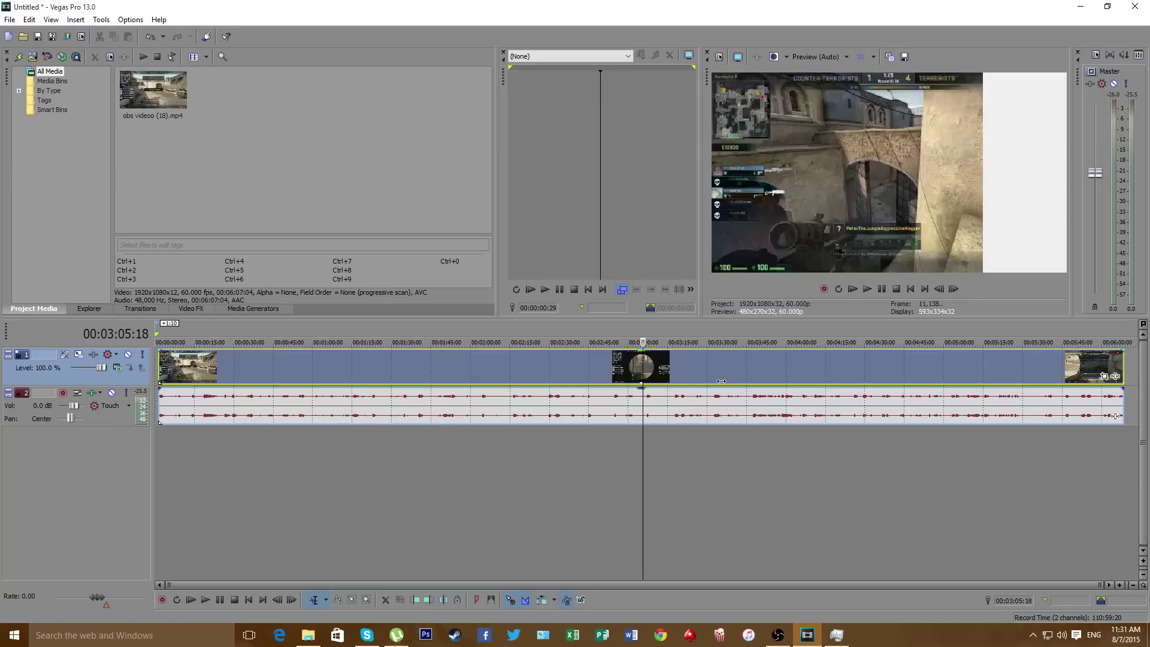
pyautogui.click(628, 342)
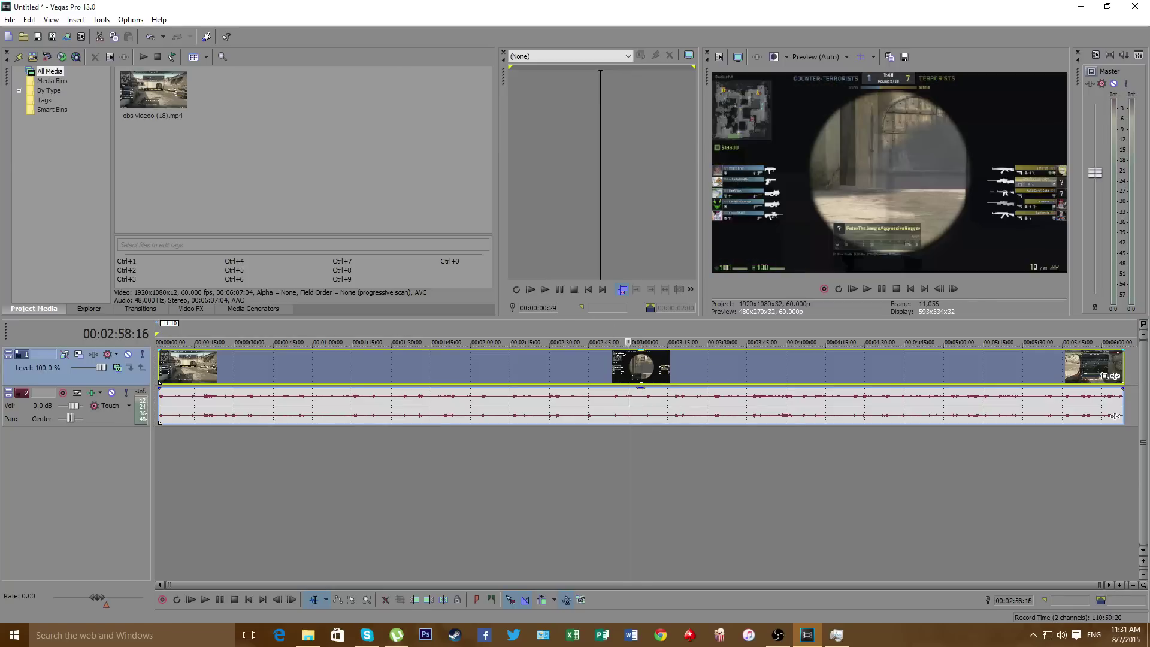
pyautogui.click(405, 342)
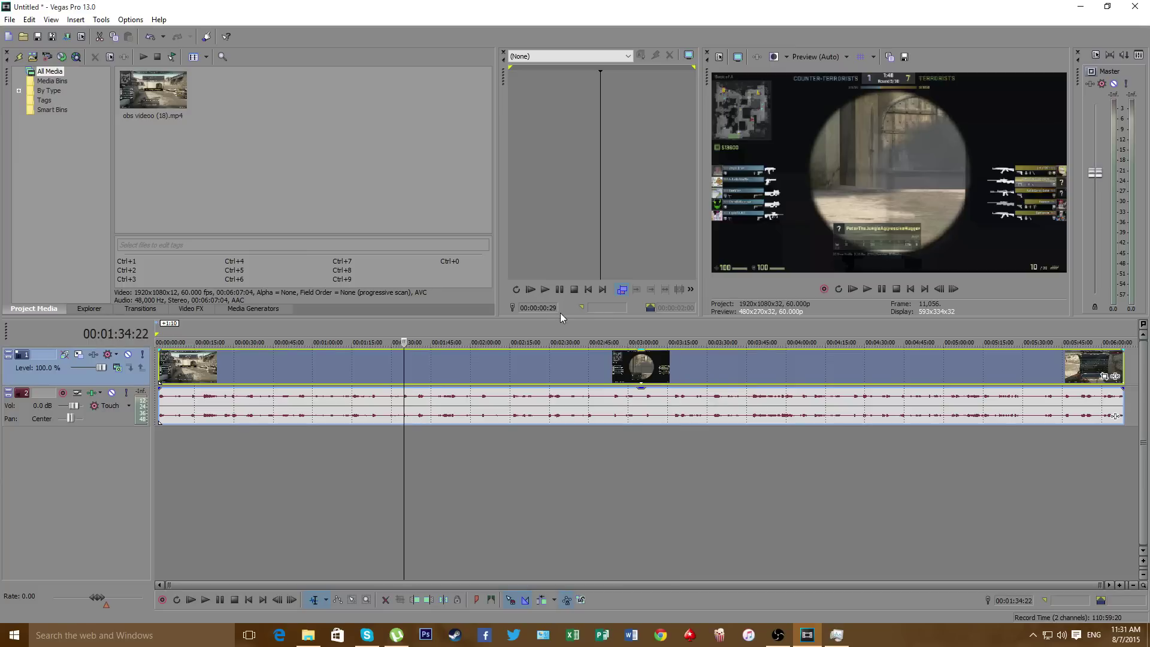
# Step: Reach the Video page of Preferences from the Options menu
pyautogui.click(100, 19)
pyautogui.click(131, 19)
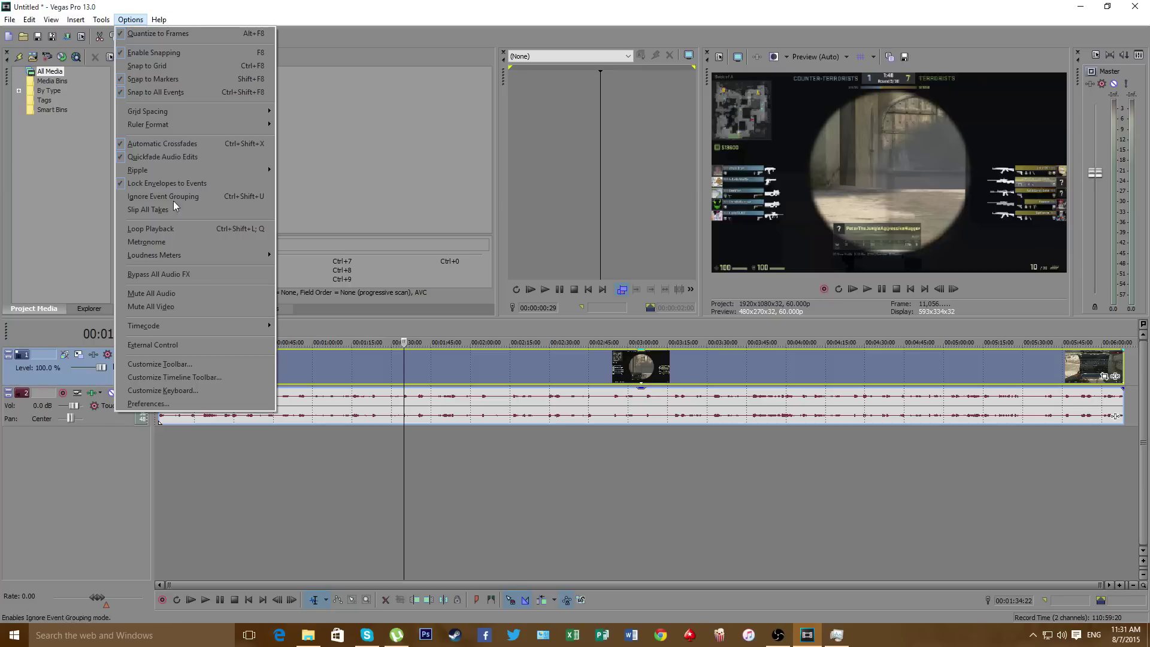
pyautogui.click(394, 214)
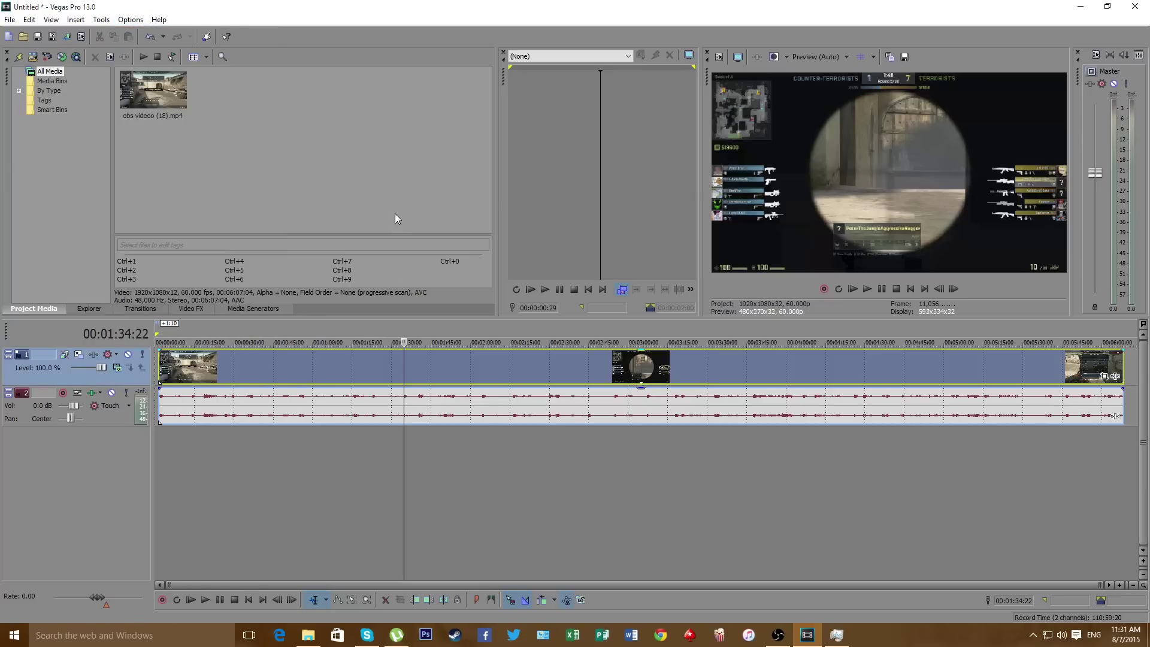
pyautogui.click(133, 19)
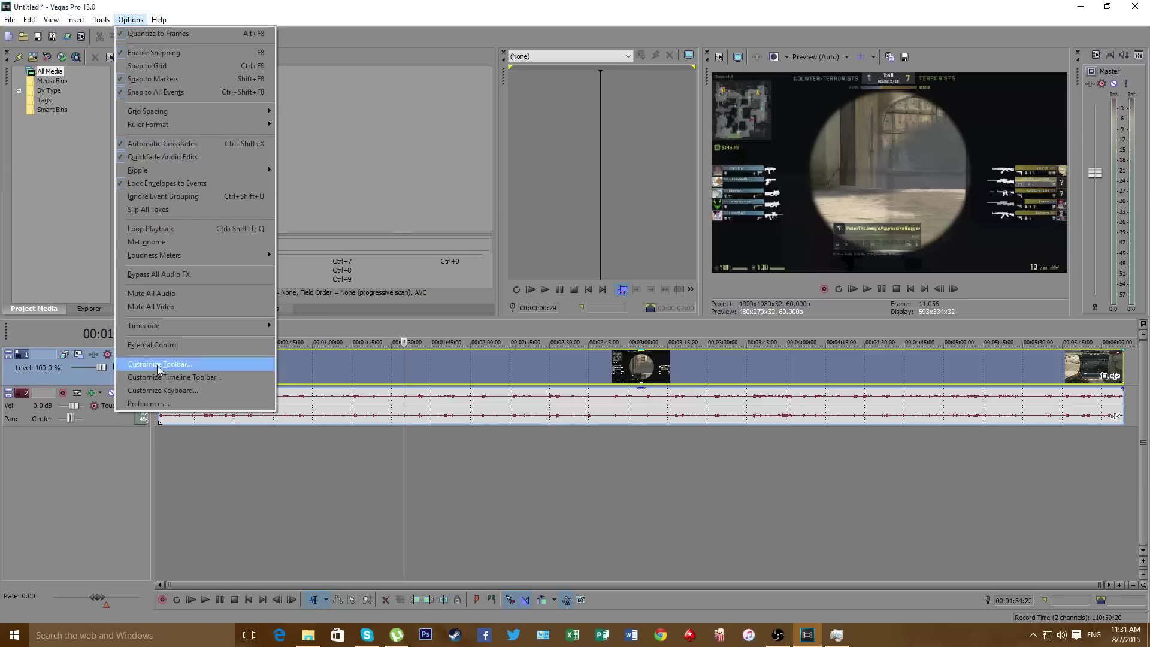
pyautogui.click(154, 405)
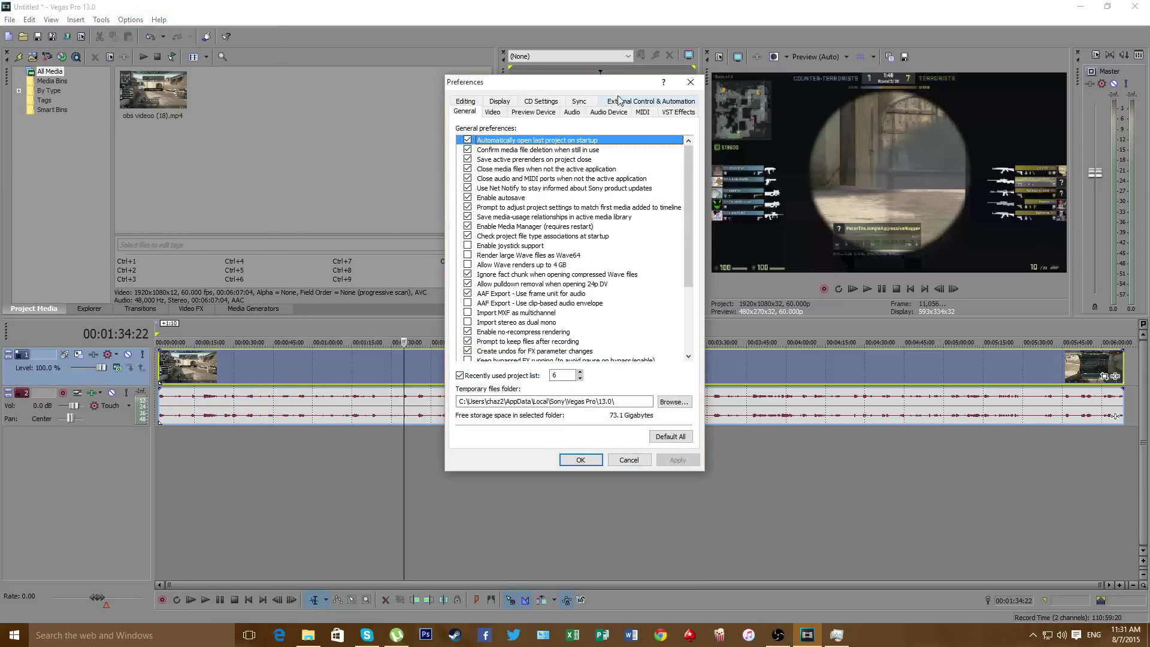
pyautogui.click(494, 113)
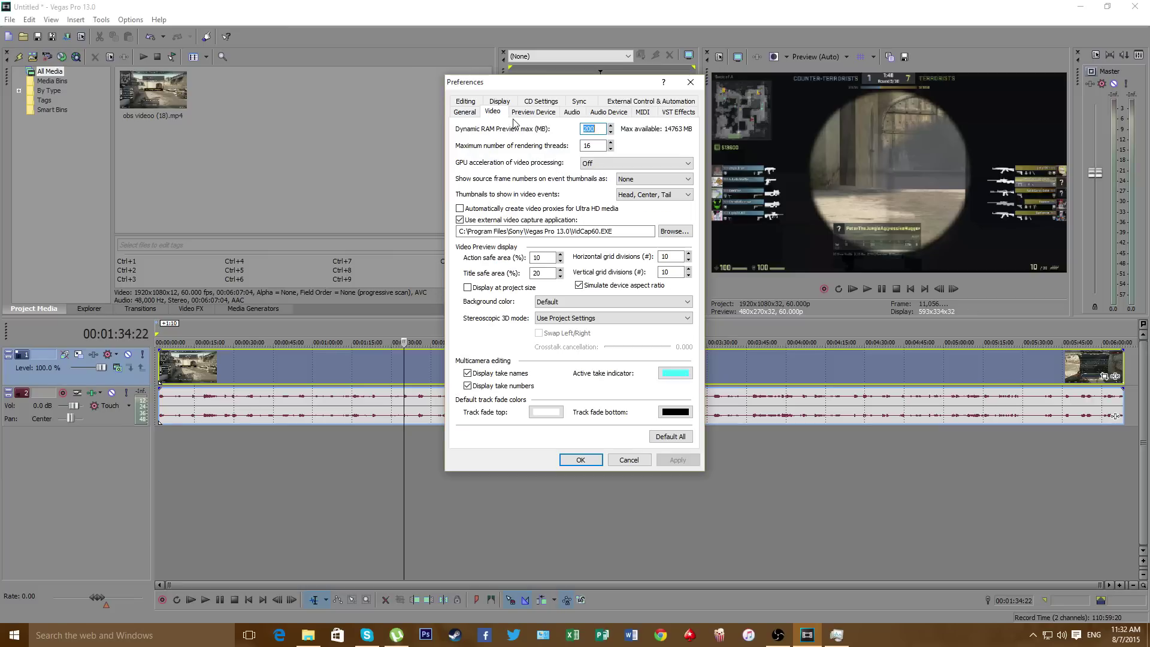
# Step: Keep GPU acceleration of video processing Off, apply and close Preferences
pyautogui.click(608, 163)
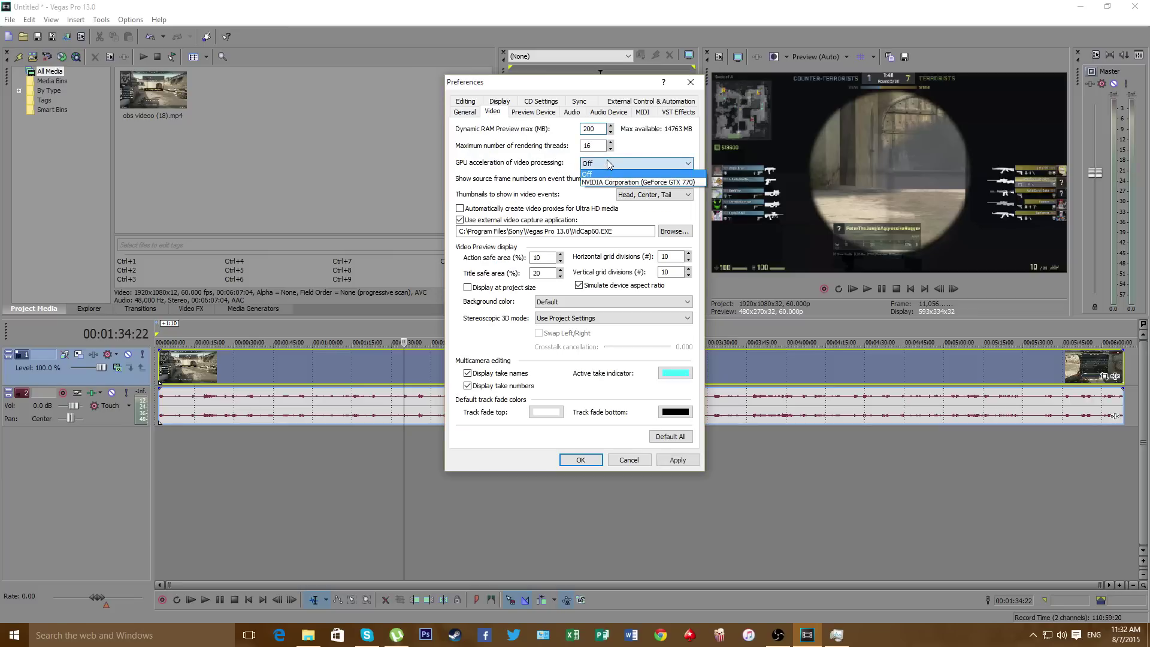
pyautogui.click(607, 163)
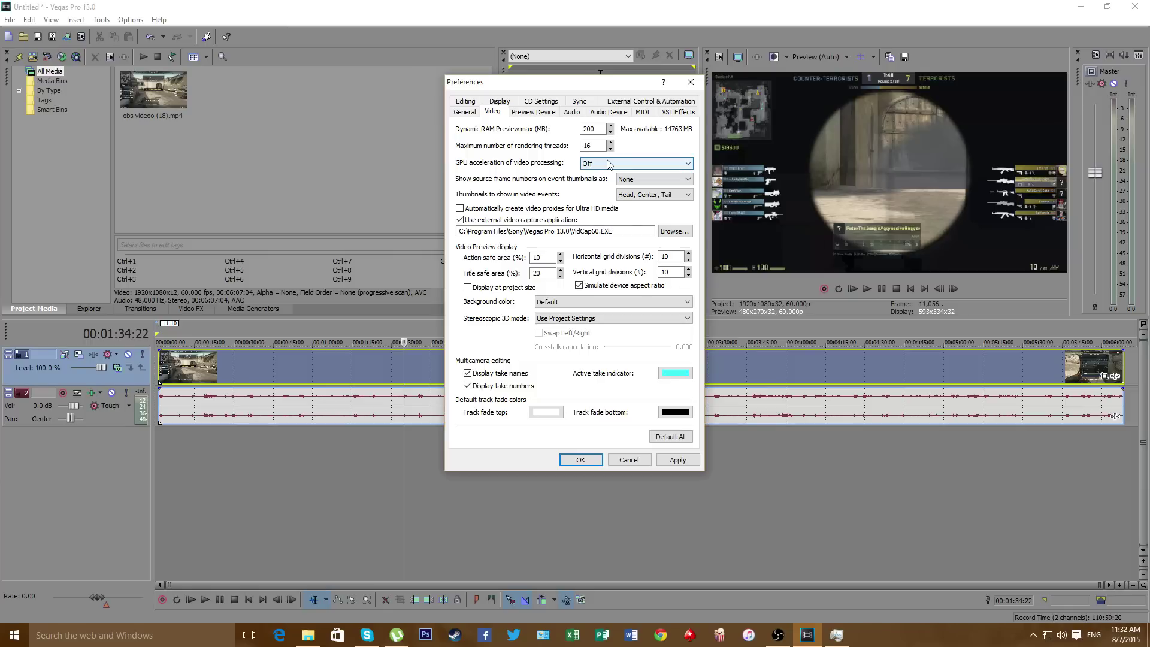
pyautogui.click(678, 460)
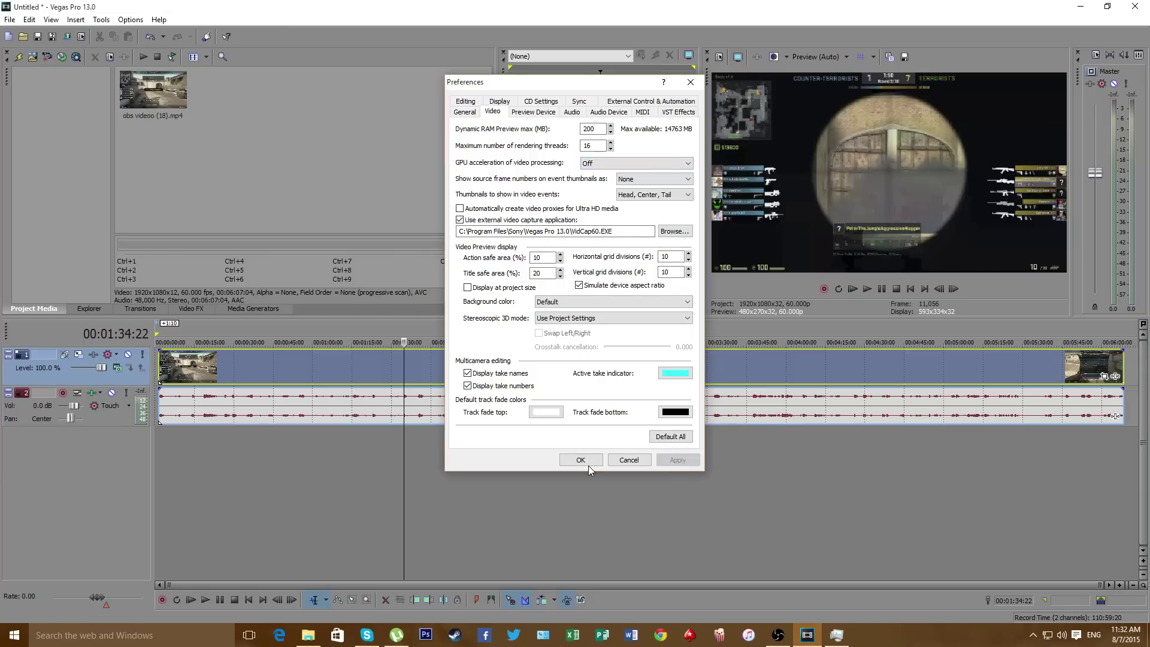
pyautogui.click(586, 461)
pyautogui.click(131, 19)
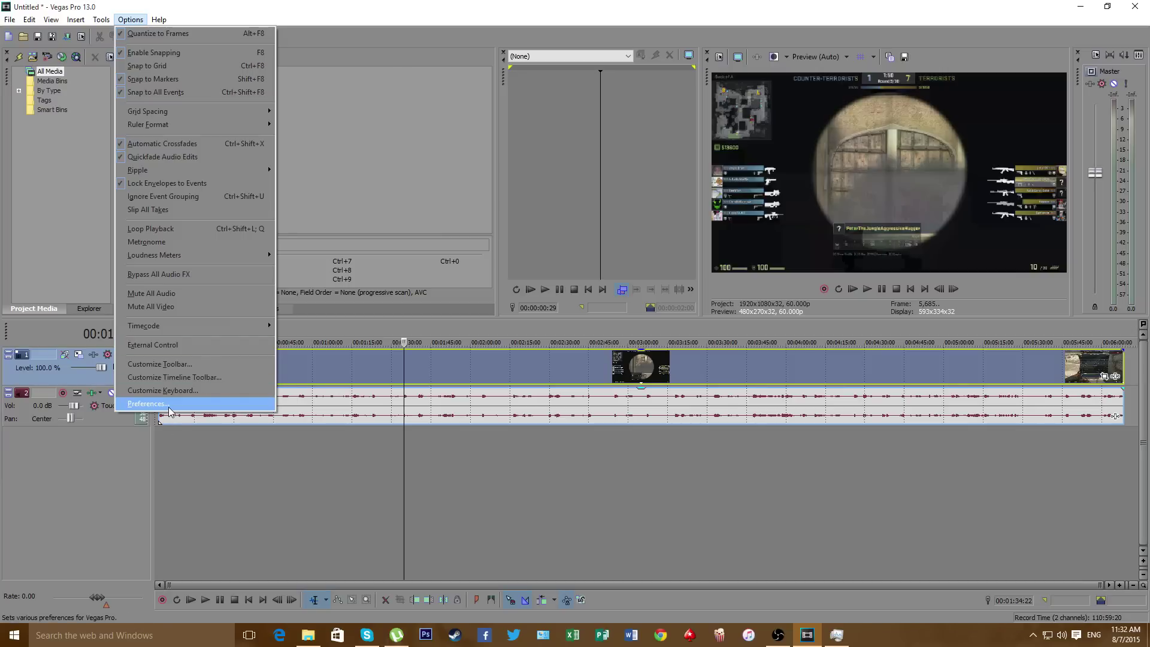
# Step: Show the Internal preferences tab and filter its list by 'multi'
pyautogui.click(144, 403)
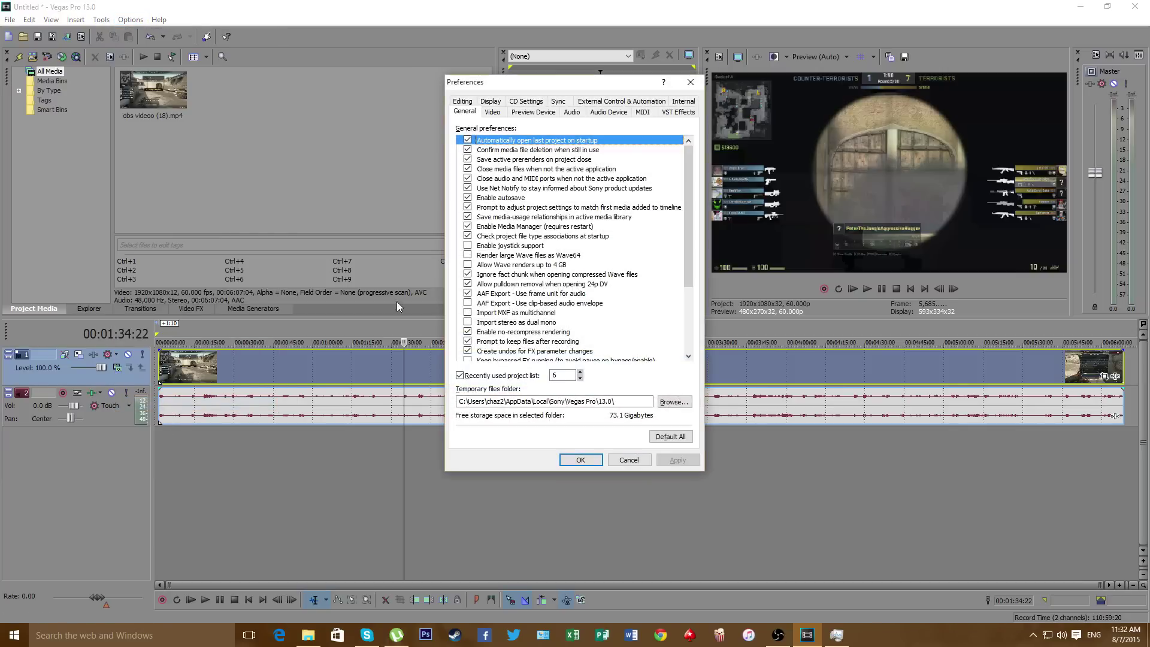
pyautogui.click(690, 82)
pyautogui.click(131, 19)
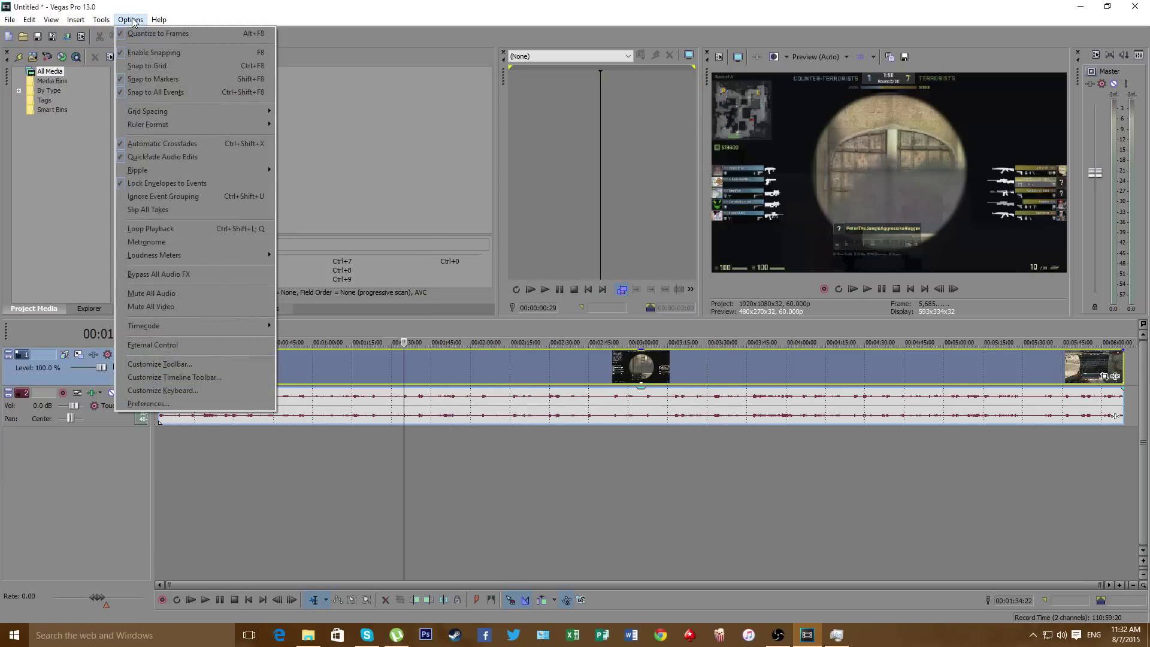
pyautogui.click(179, 409)
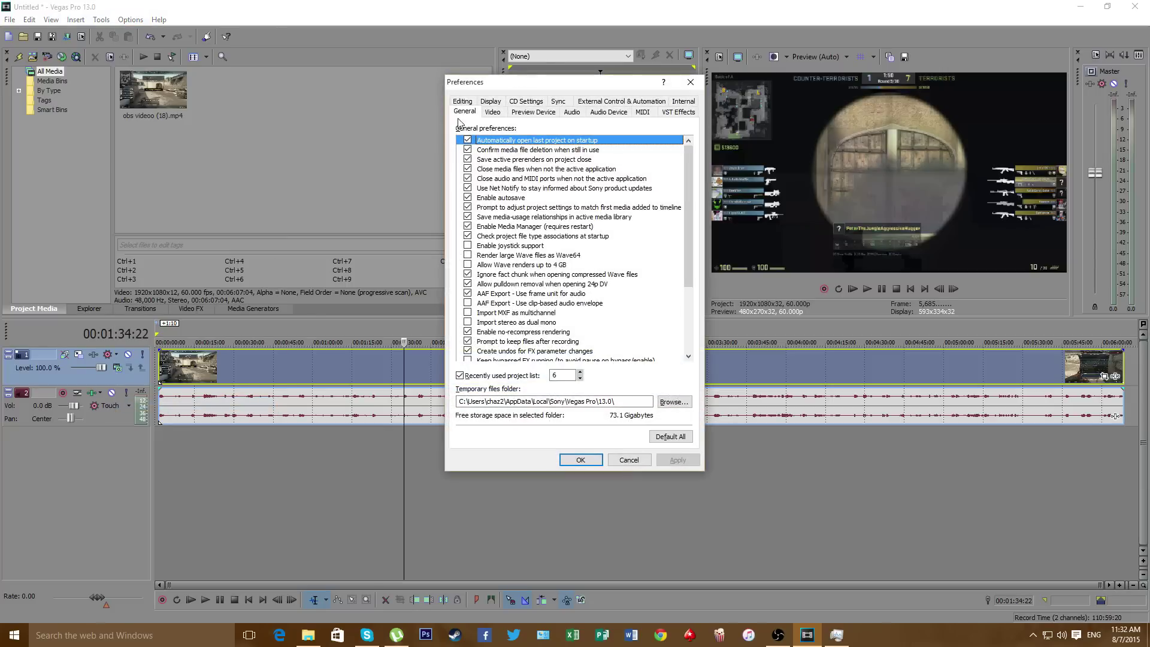
pyautogui.click(681, 102)
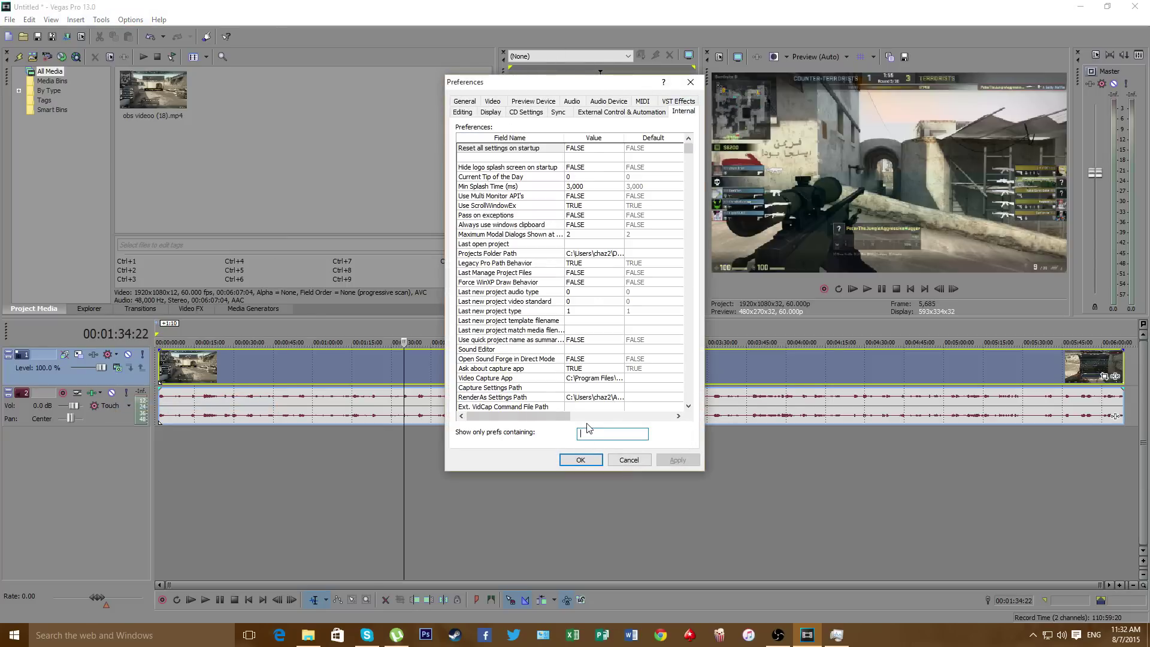
pyautogui.write('multi')
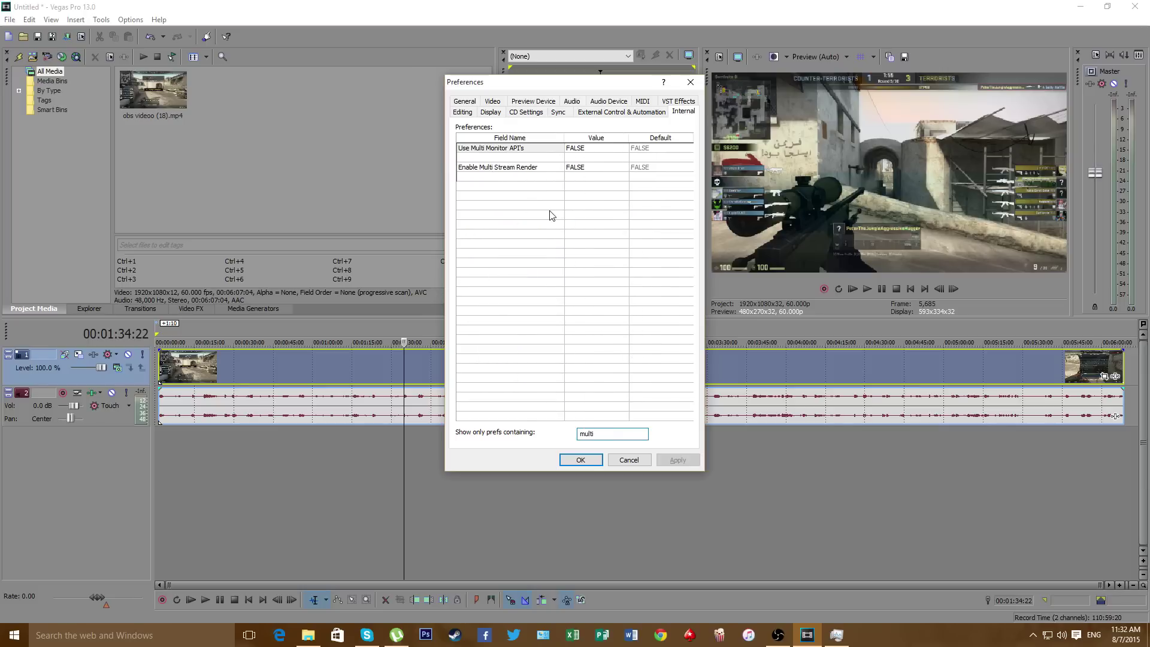
pyautogui.press('BackSpace')
pyautogui.press('BackSpace')
pyautogui.press('BackSpace')
pyautogui.press('BackSpace')
pyautogui.press('BackSpace')
pyautogui.press('BackSpace')
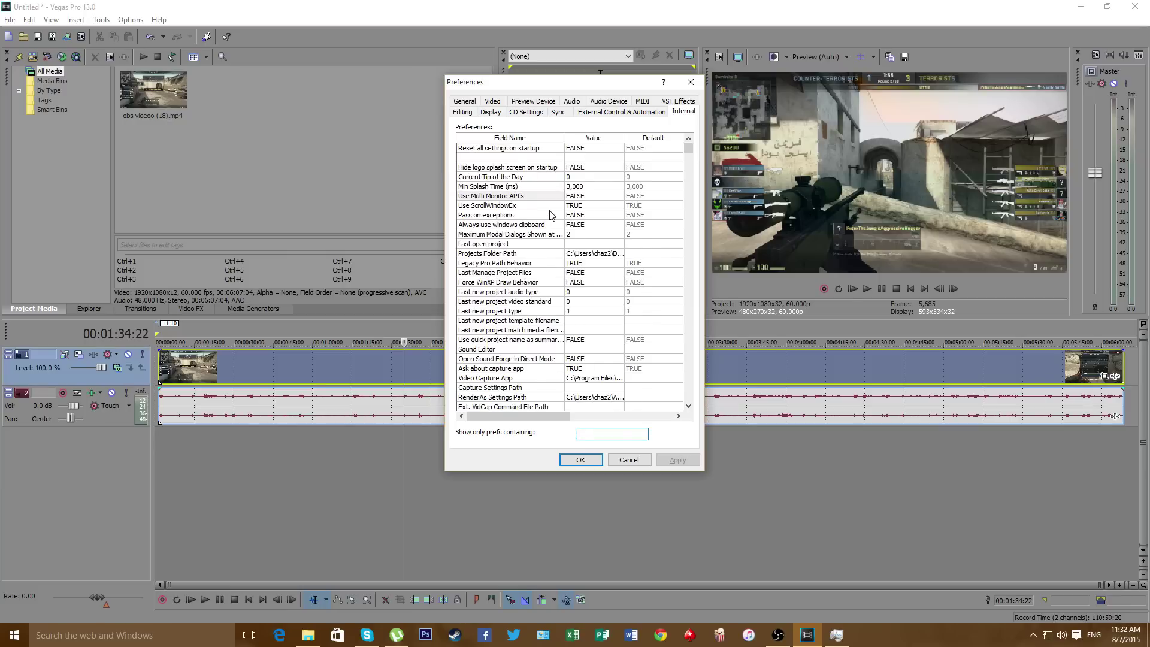
pyautogui.write('re')
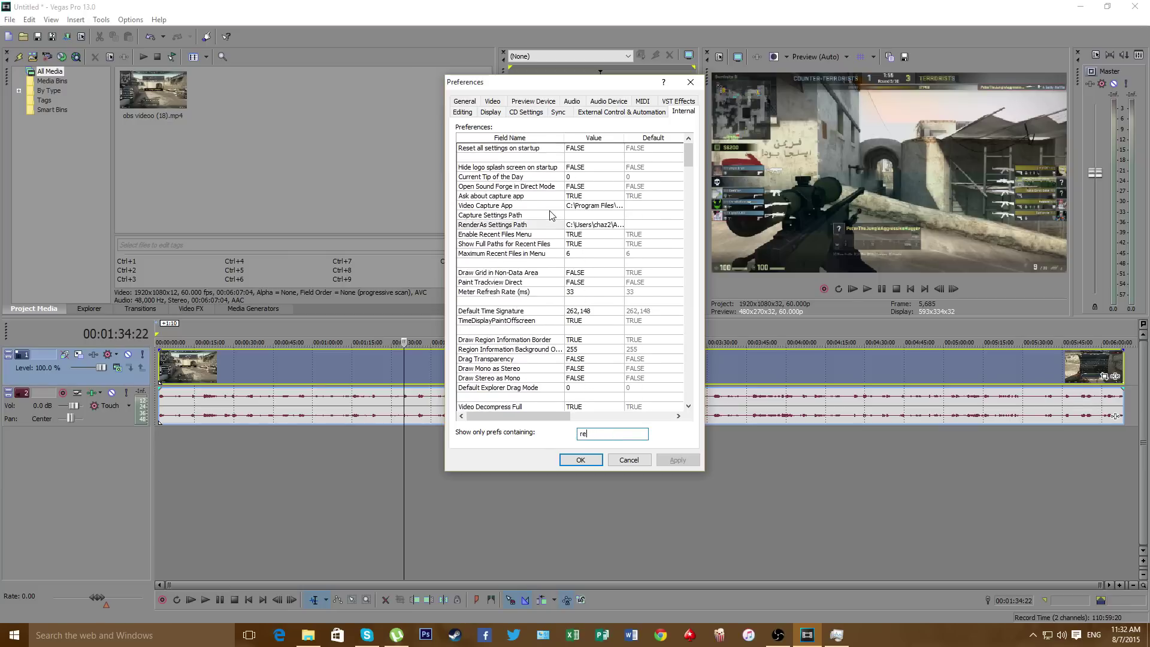
pyautogui.press('BackSpace')
pyautogui.press('BackSpace')
pyautogui.write('multi')
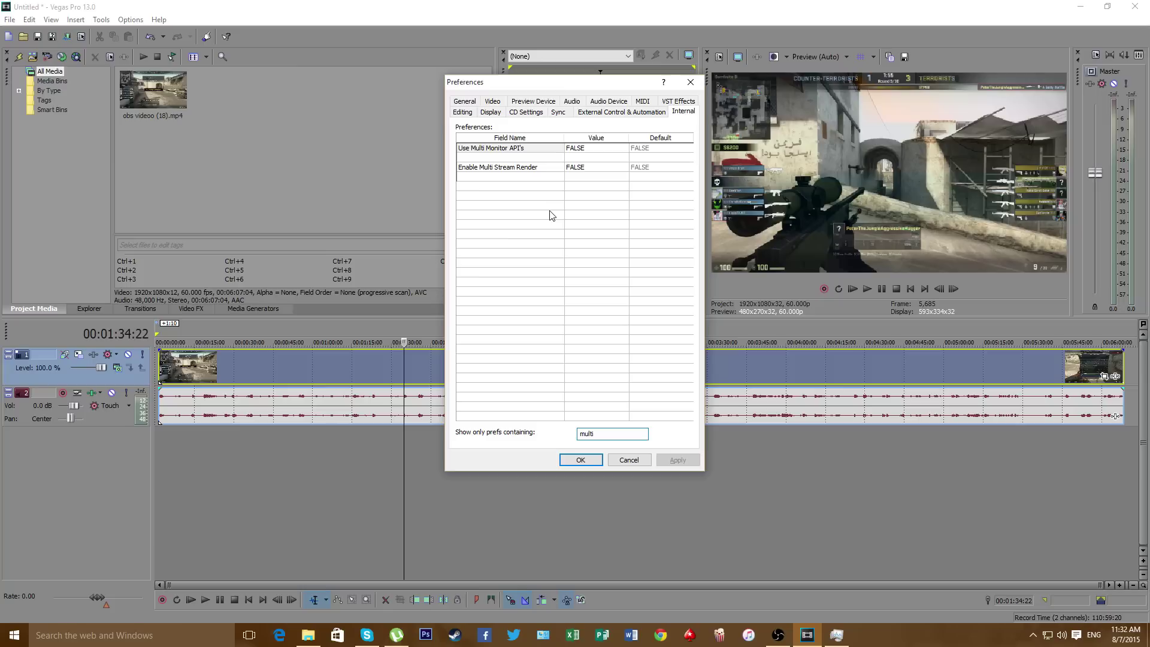
# Step: Filter by 'enable mult', set Enable multi-core rendering for playback to TRUE, apply and close
pyautogui.click(349, 440)
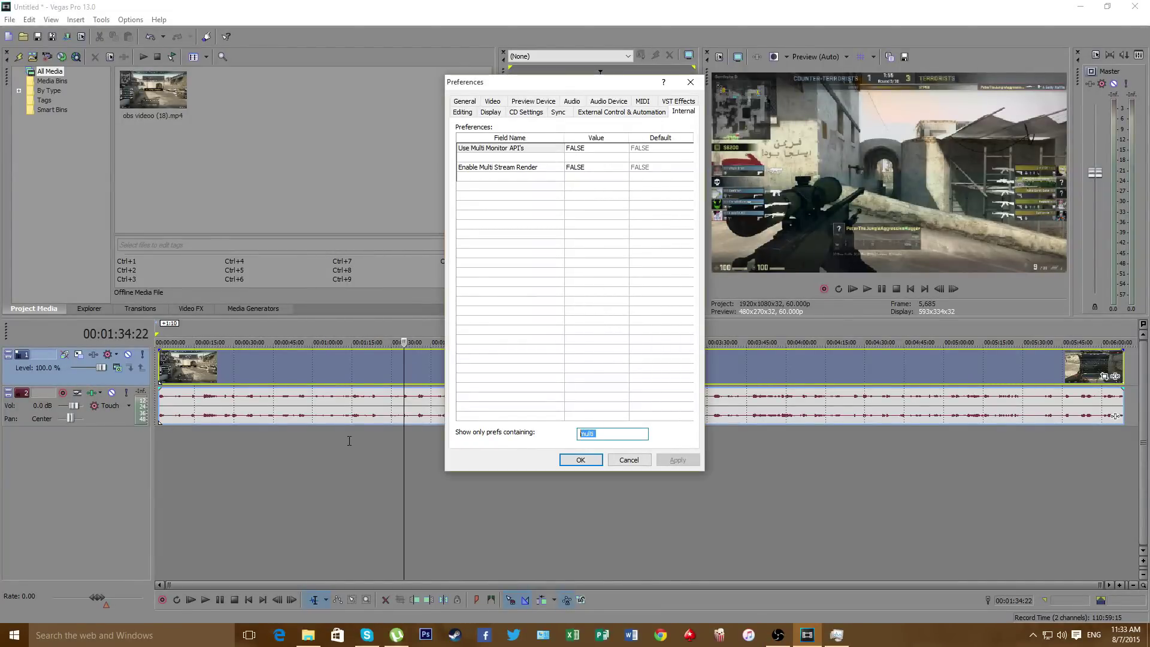
pyautogui.write('ena')
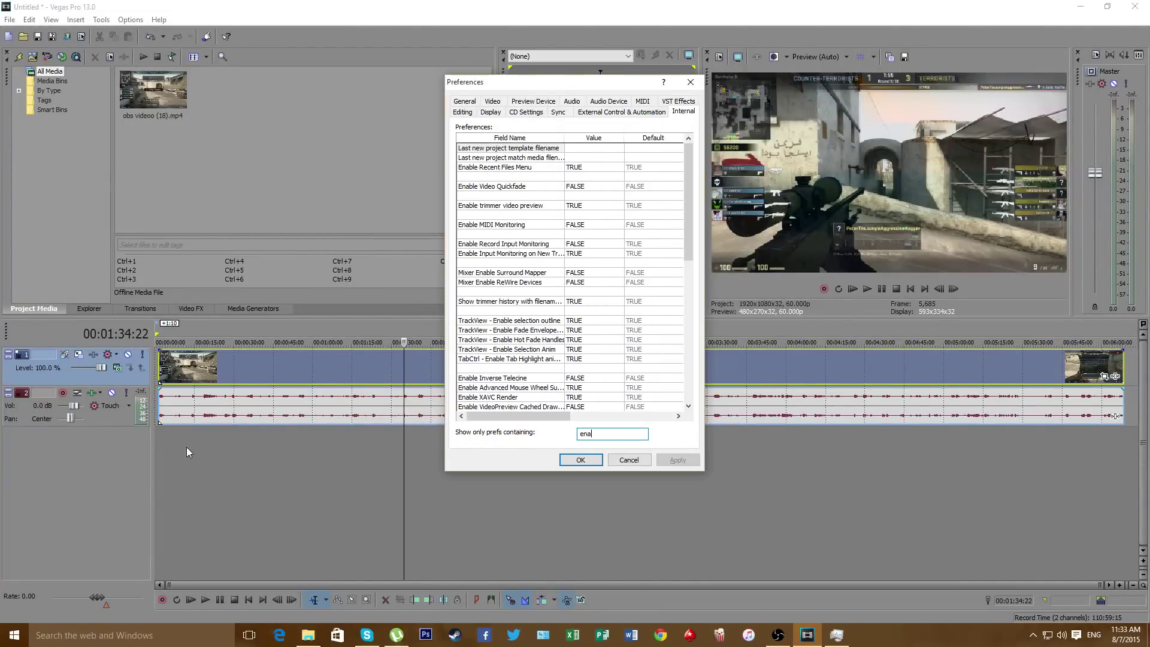
pyautogui.write('ble_')
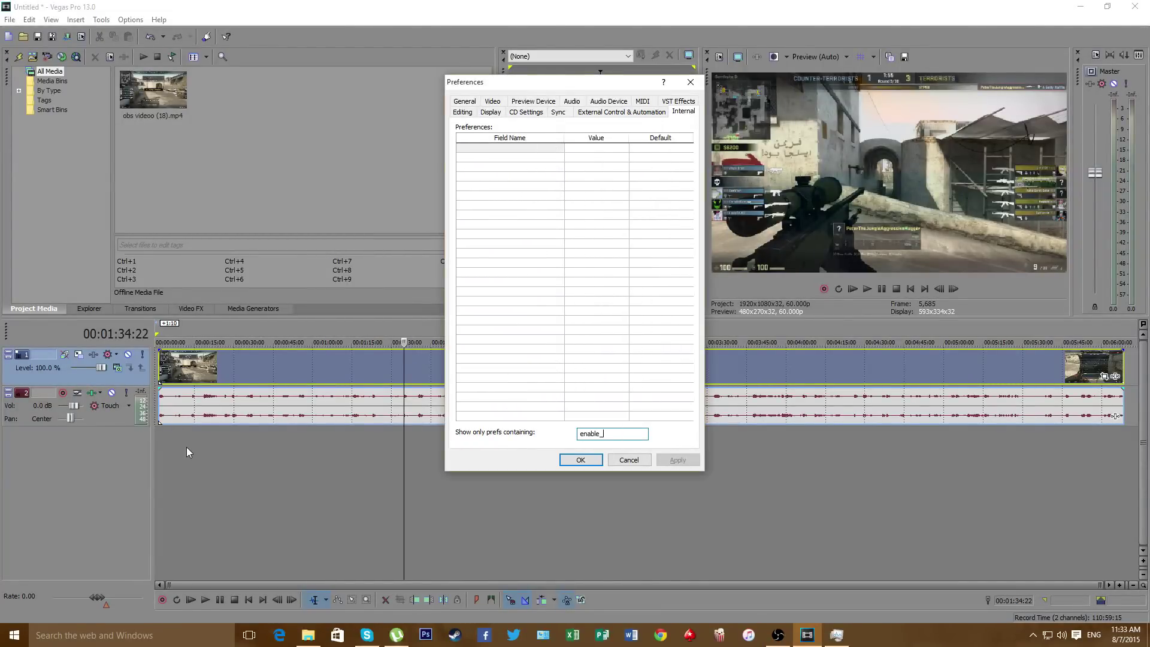
pyautogui.press('BackSpace')
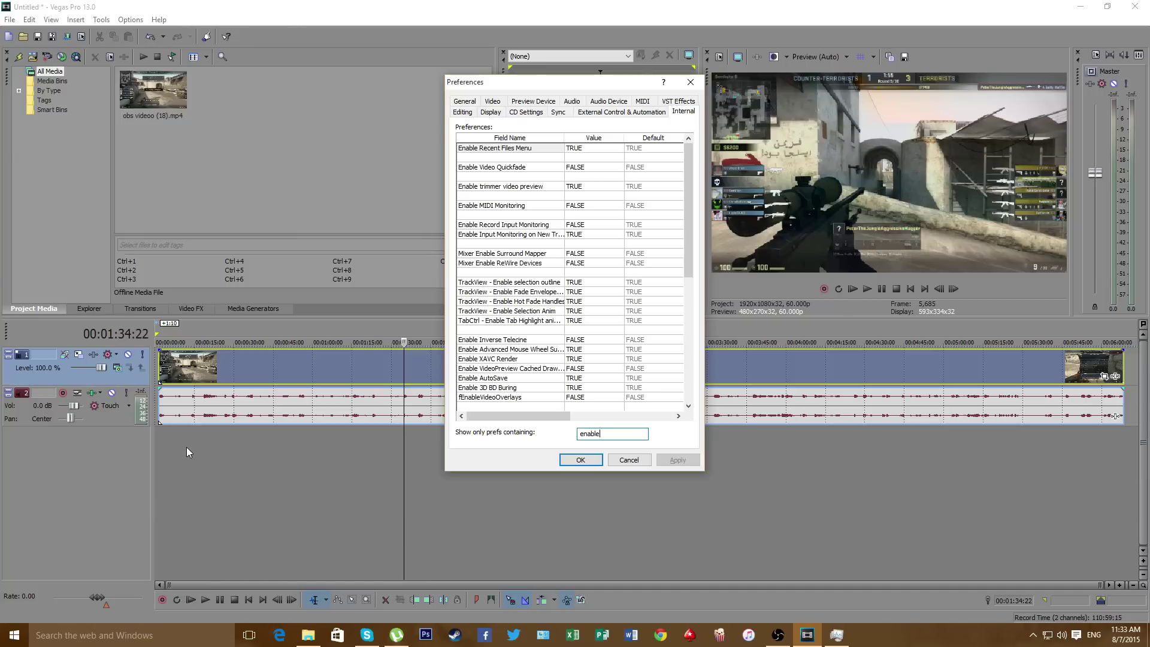
pyautogui.write('mult')
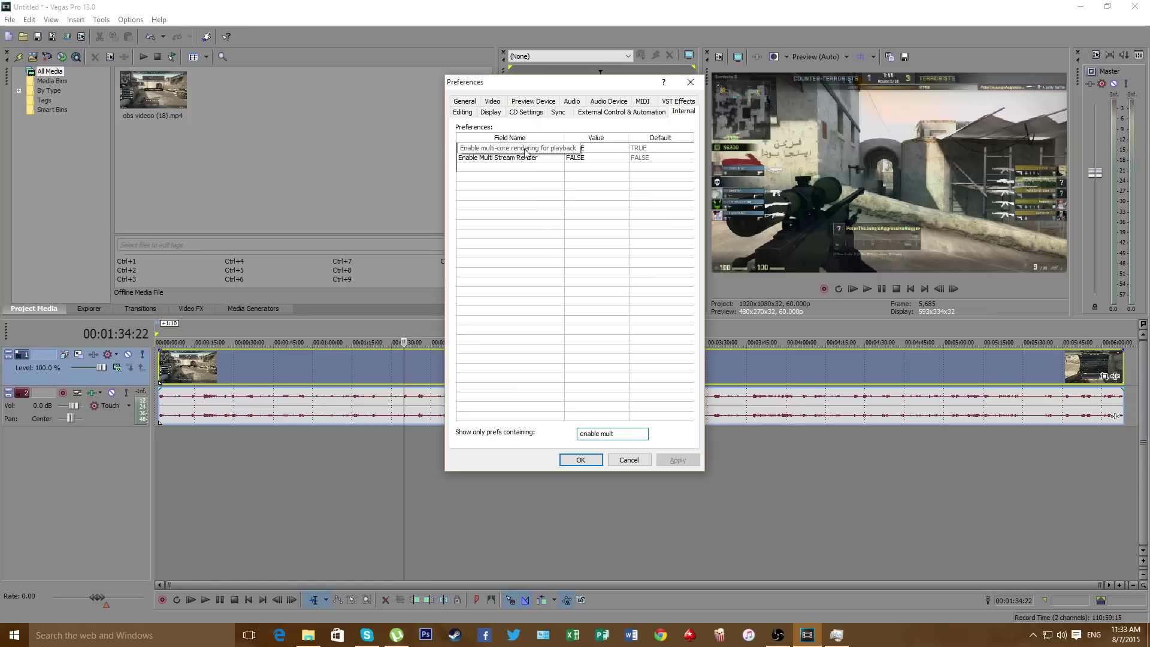
pyautogui.click(580, 151)
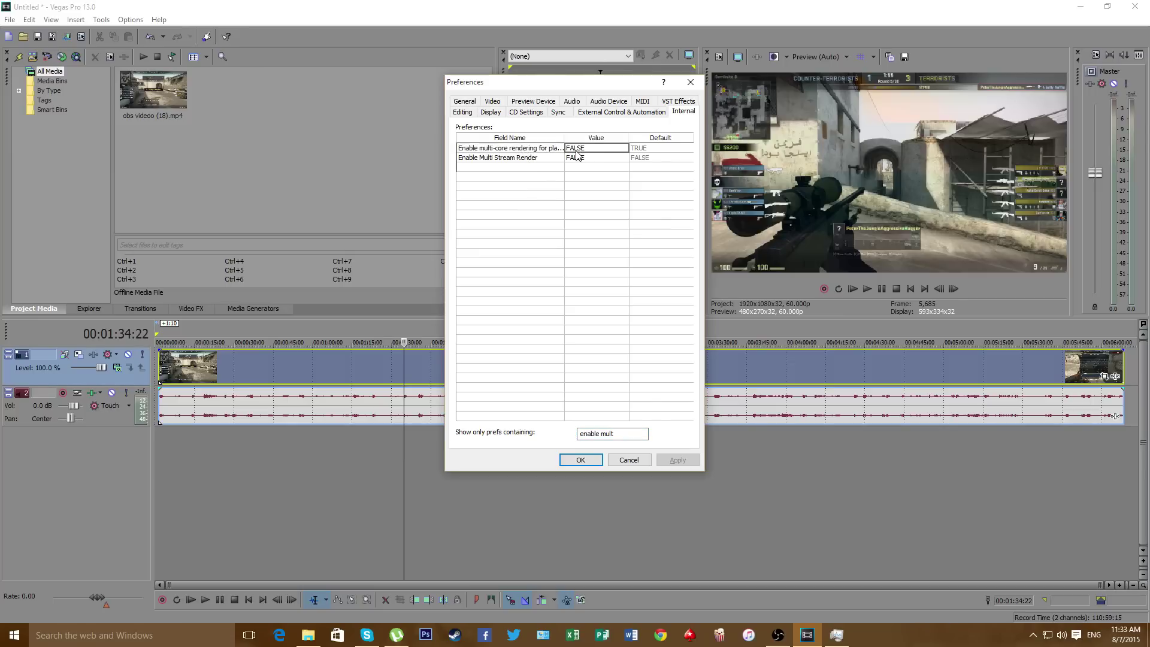
pyautogui.click(576, 149)
pyautogui.write('TRUE')
pyautogui.press('Return')
pyautogui.click(673, 459)
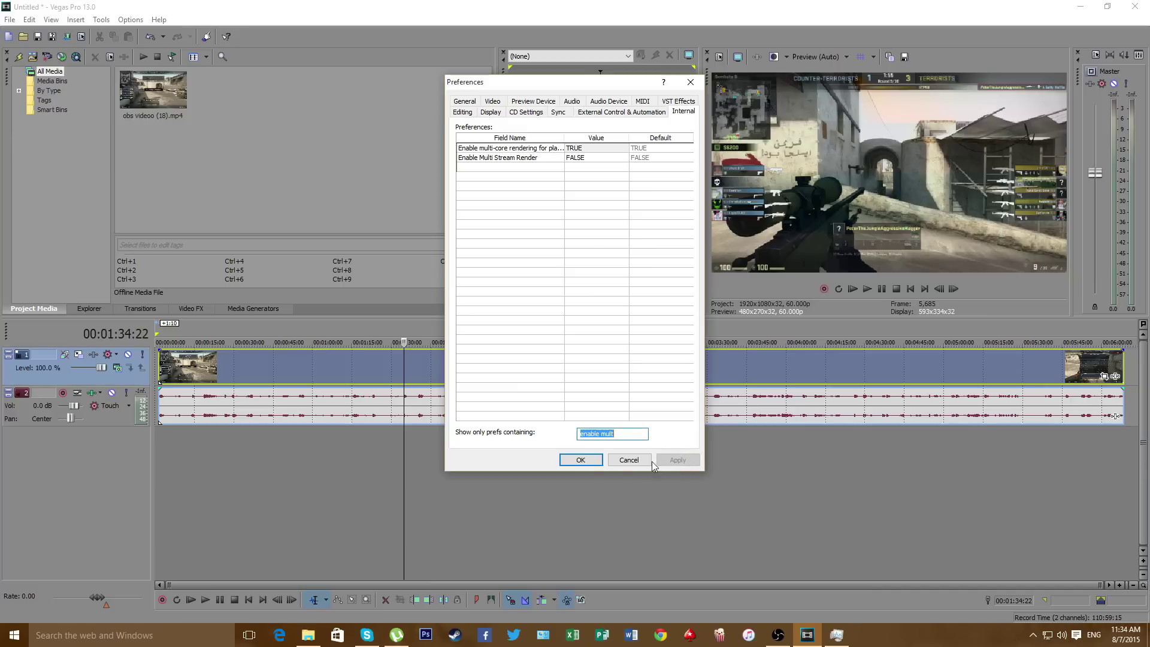
pyautogui.click(593, 462)
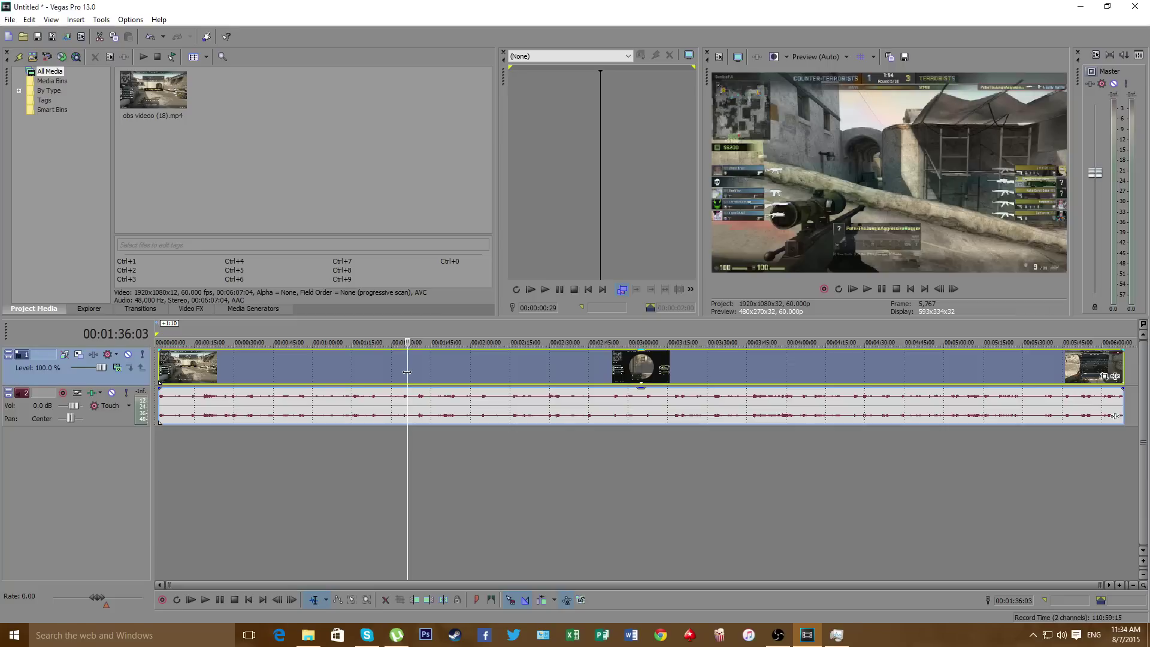
# Step: Play and pause the preview further in, then drag the playhead back to 00:04:02
pyautogui.click(519, 376)
pyautogui.click(867, 290)
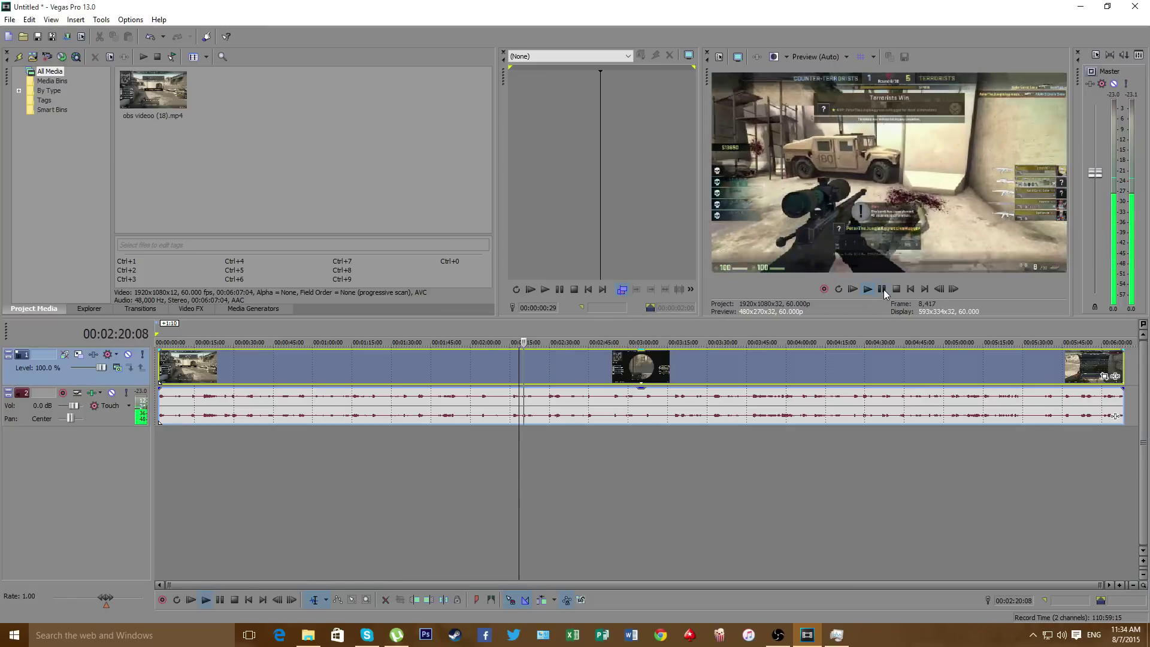
pyautogui.click(883, 289)
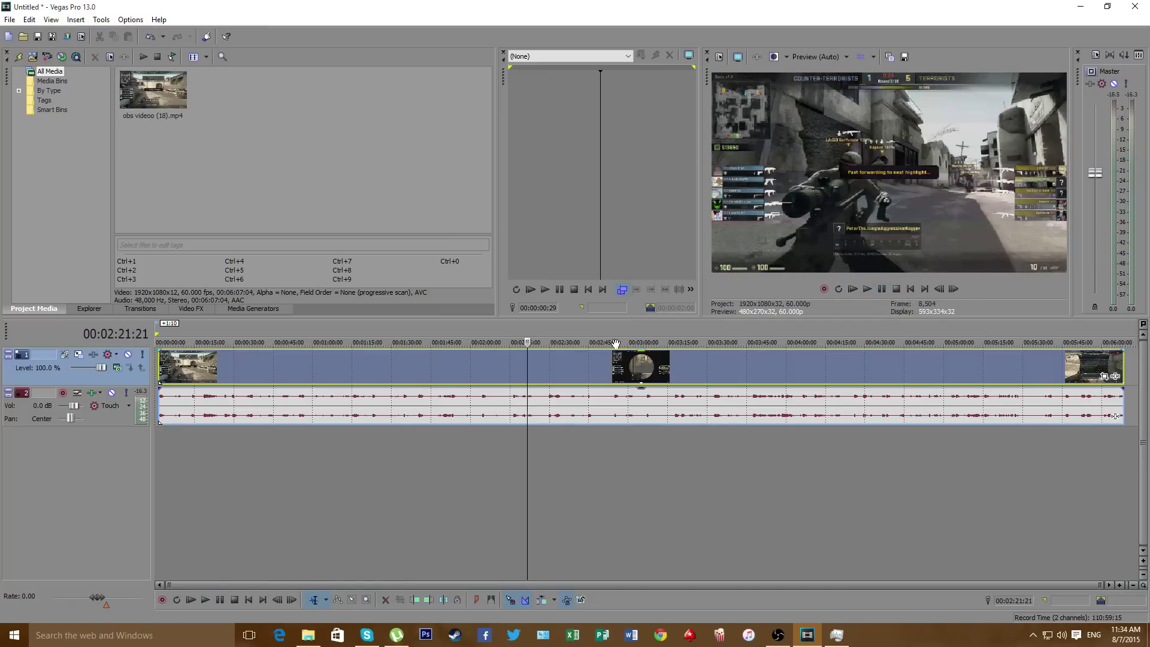
pyautogui.moveTo(525, 371); pyautogui.dragTo(662, 357)
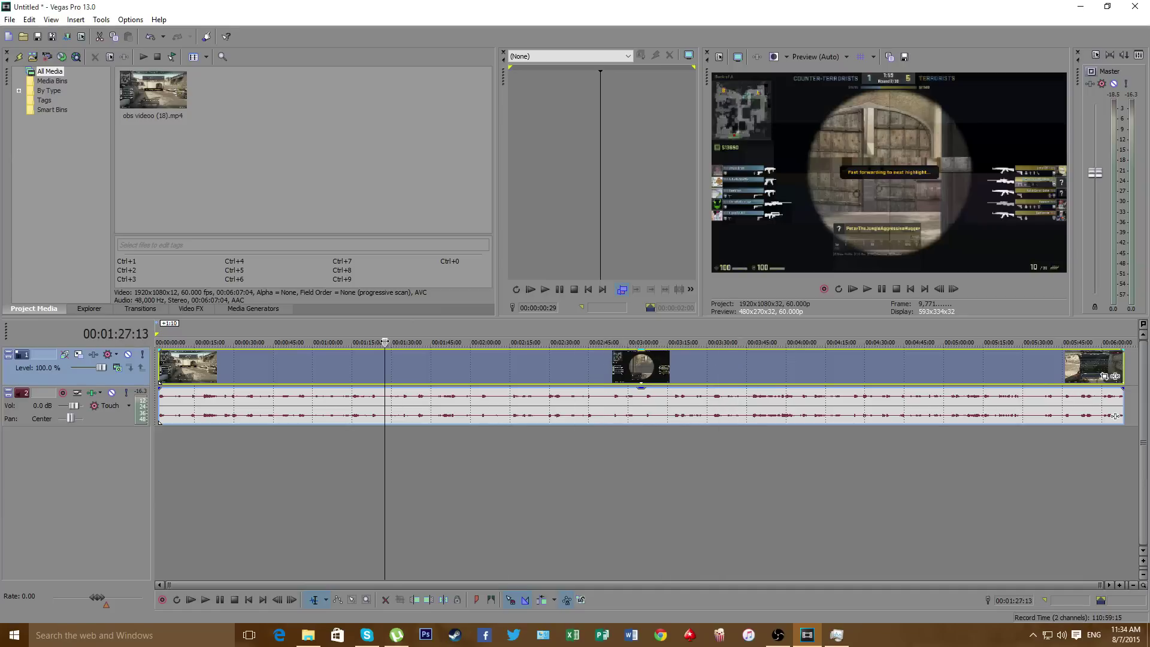
pyautogui.moveTo(662, 356); pyautogui.dragTo(165, 357)
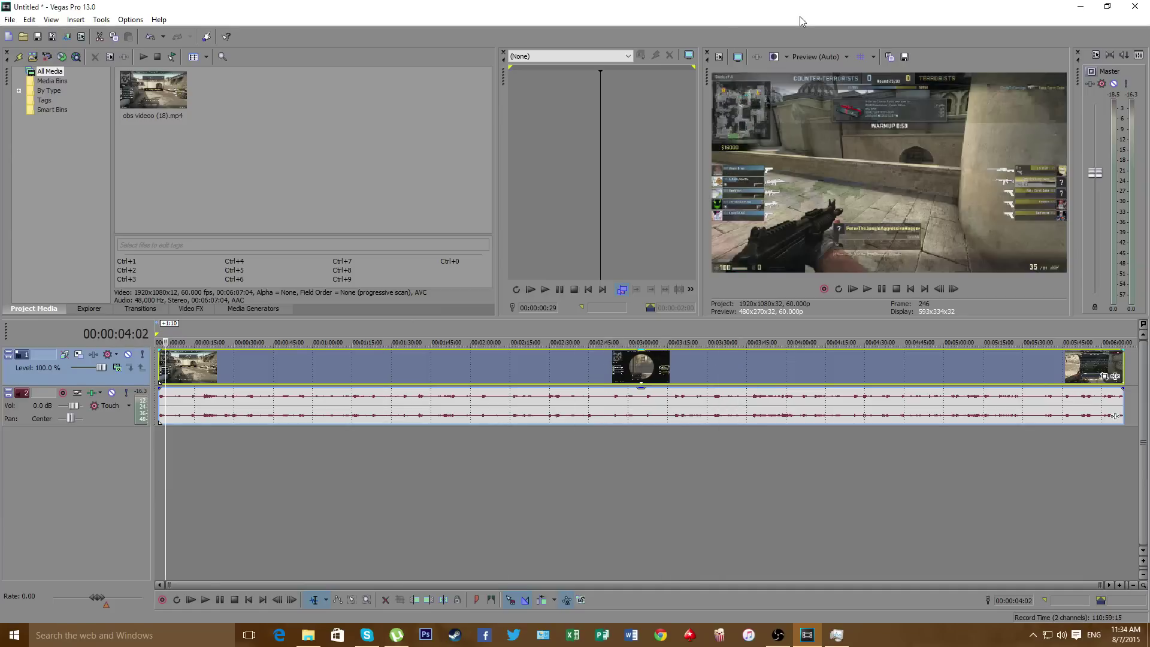